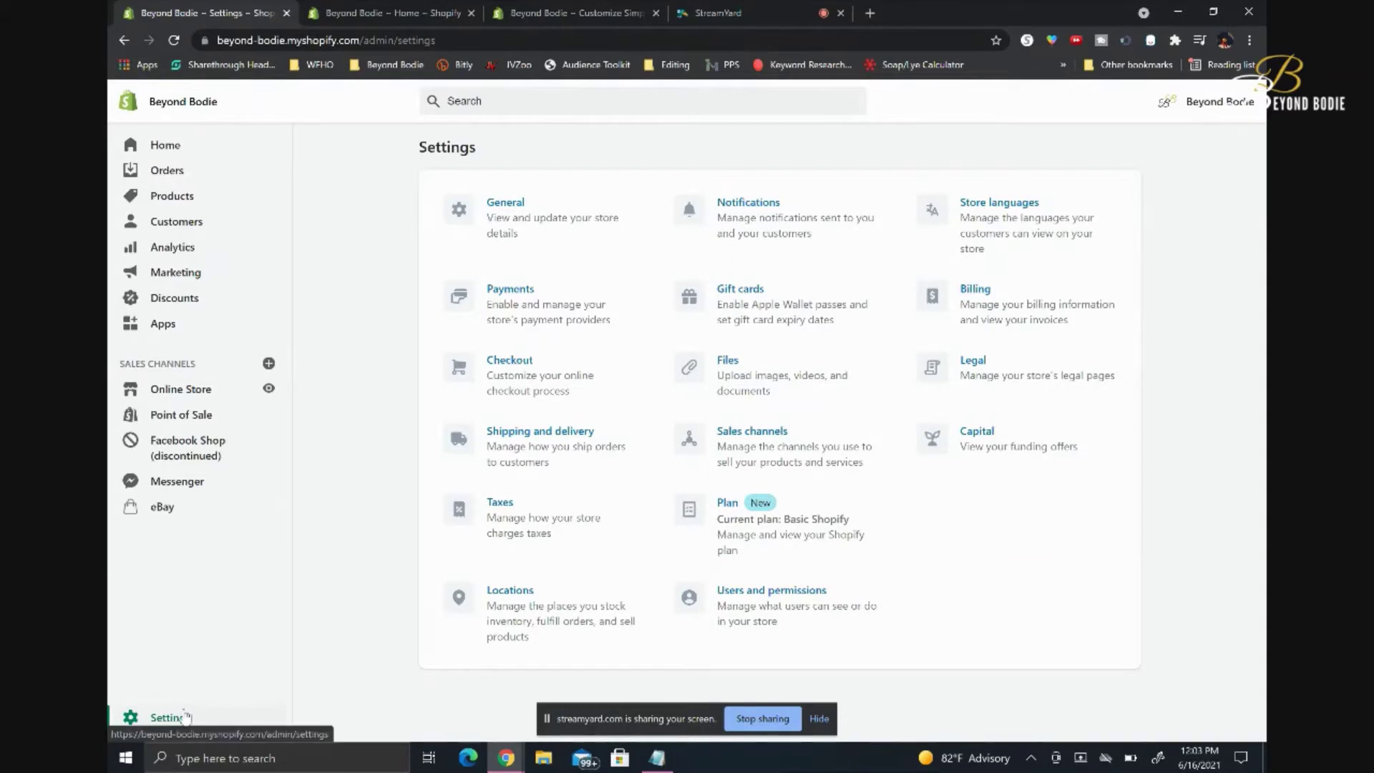
Copy the link to the Home_Page_Demo_Video MP4 from the store's Files list
click(750, 374)
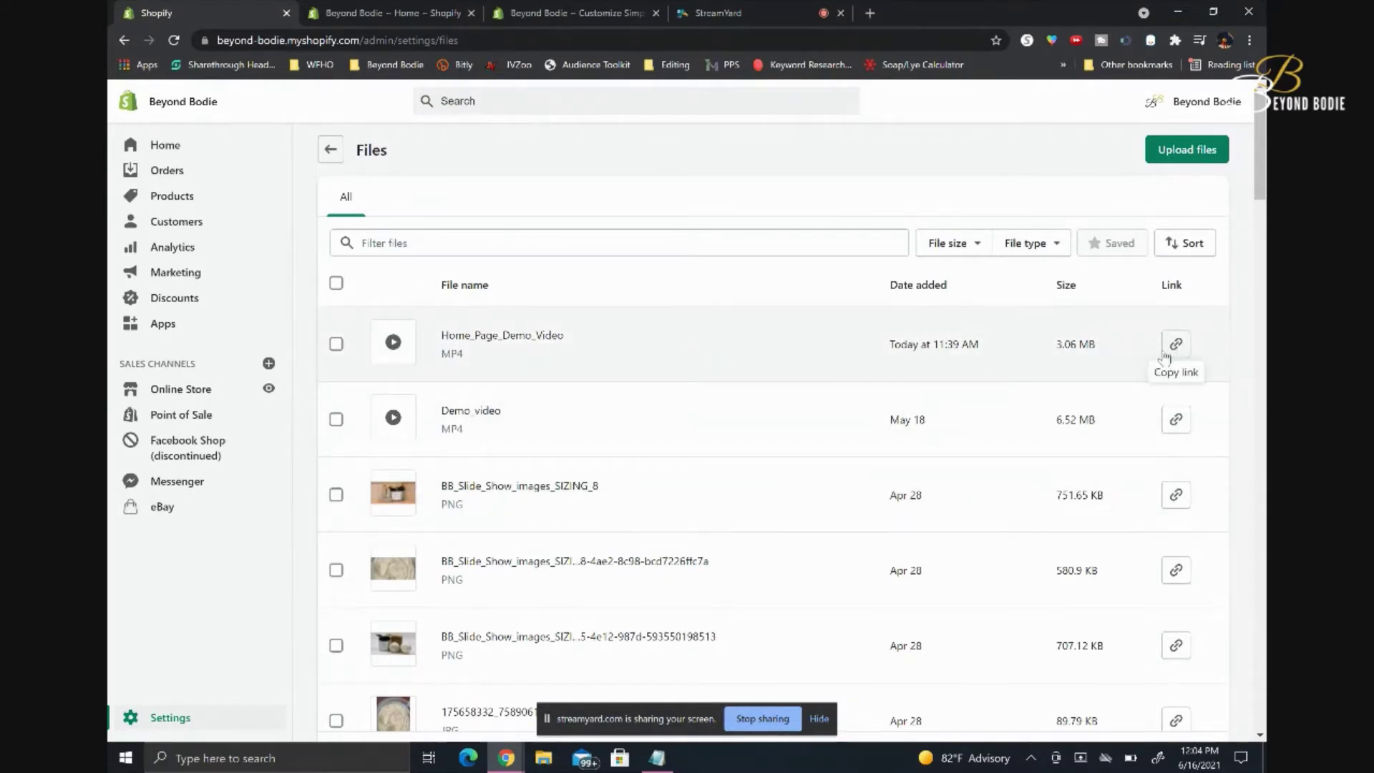
click(1177, 351)
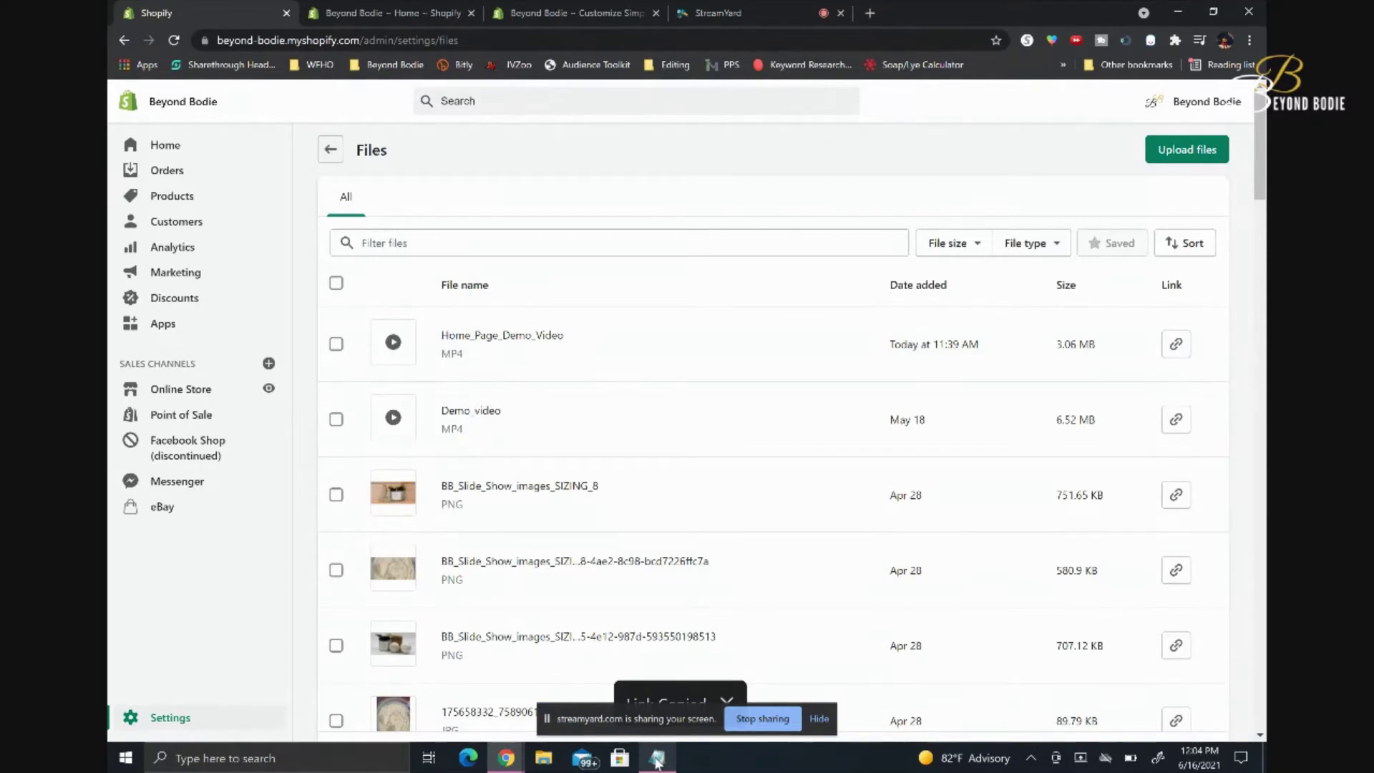
mouse_move(656, 761)
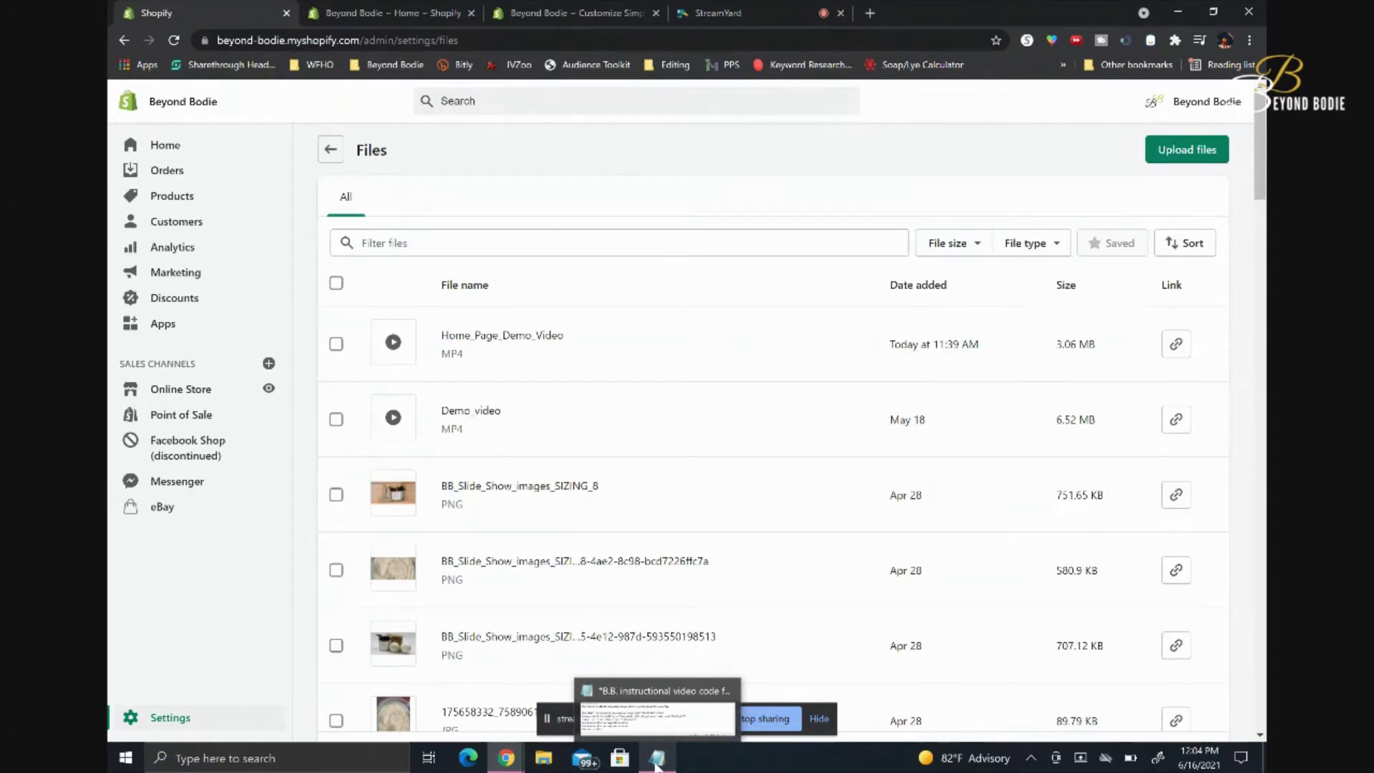
Paste the Home_Page_Demo_Video CDN link on a new line below the video embed code in Notepad
click(656, 760)
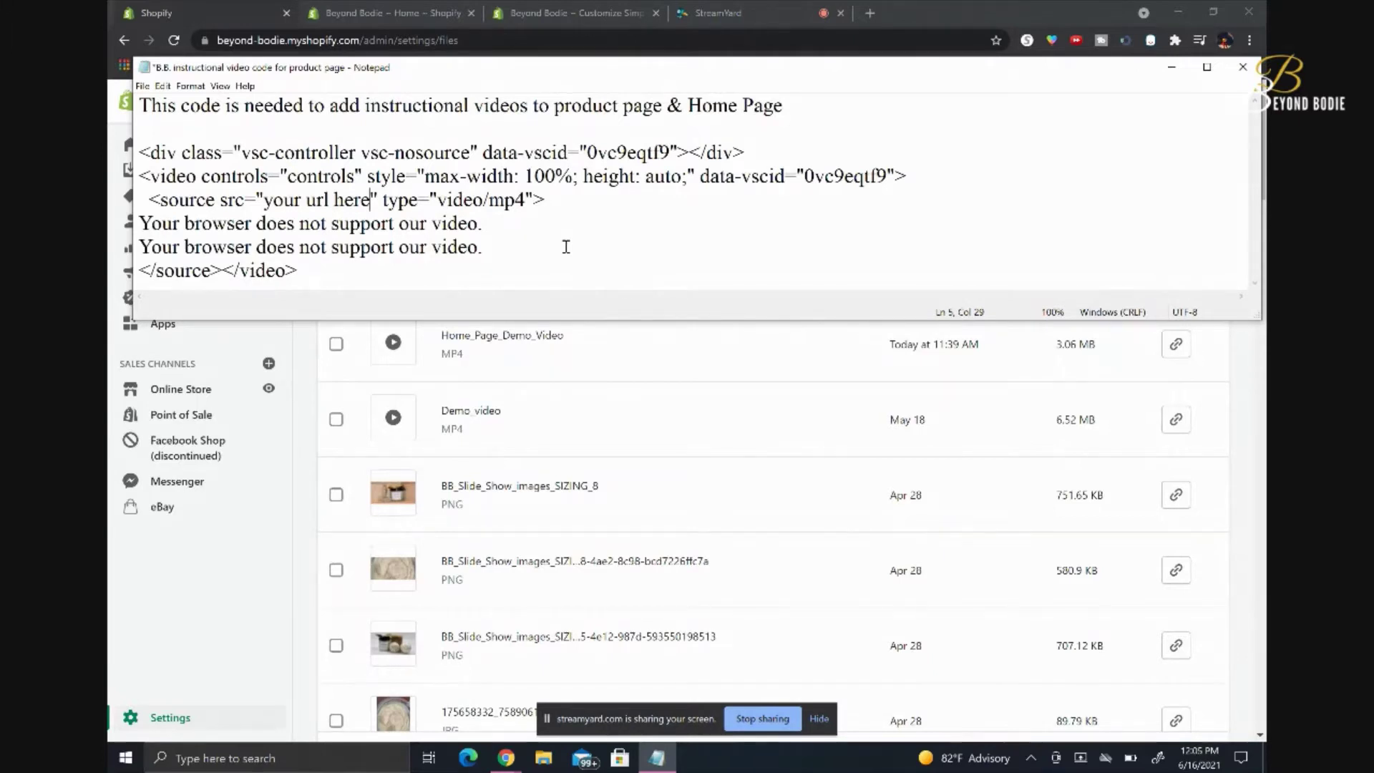
click(387, 275)
key(Return)
key(Return)
key(Return)
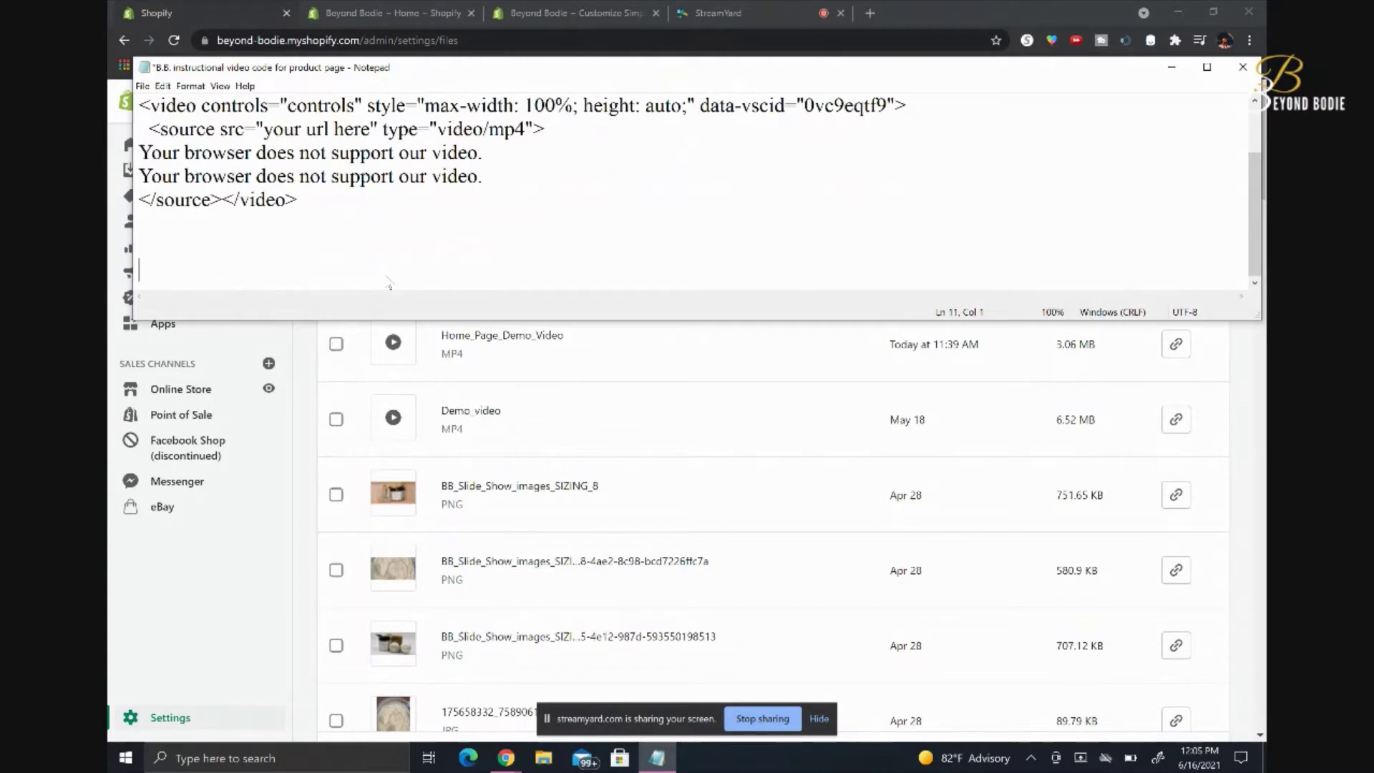
key(ctrl+v)
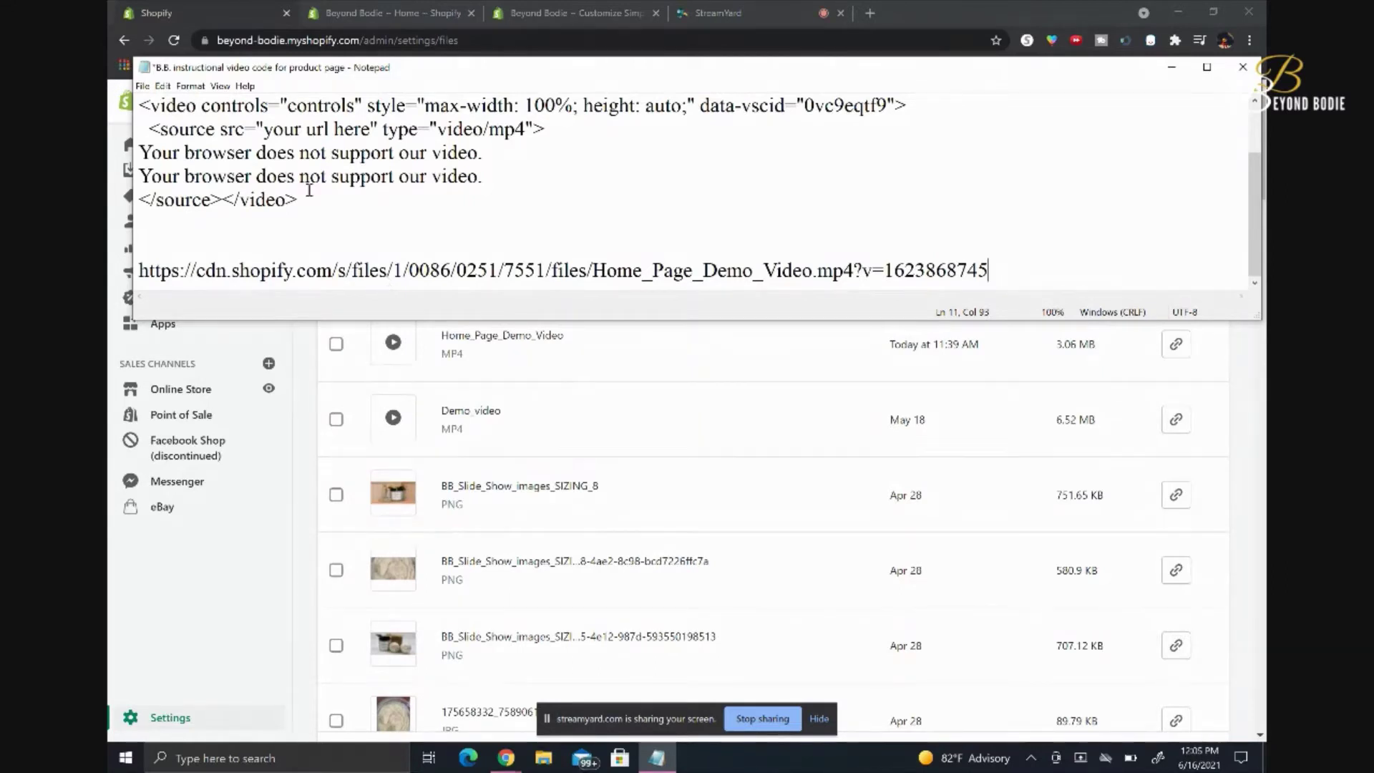
scroll(351, 221, up, 1)
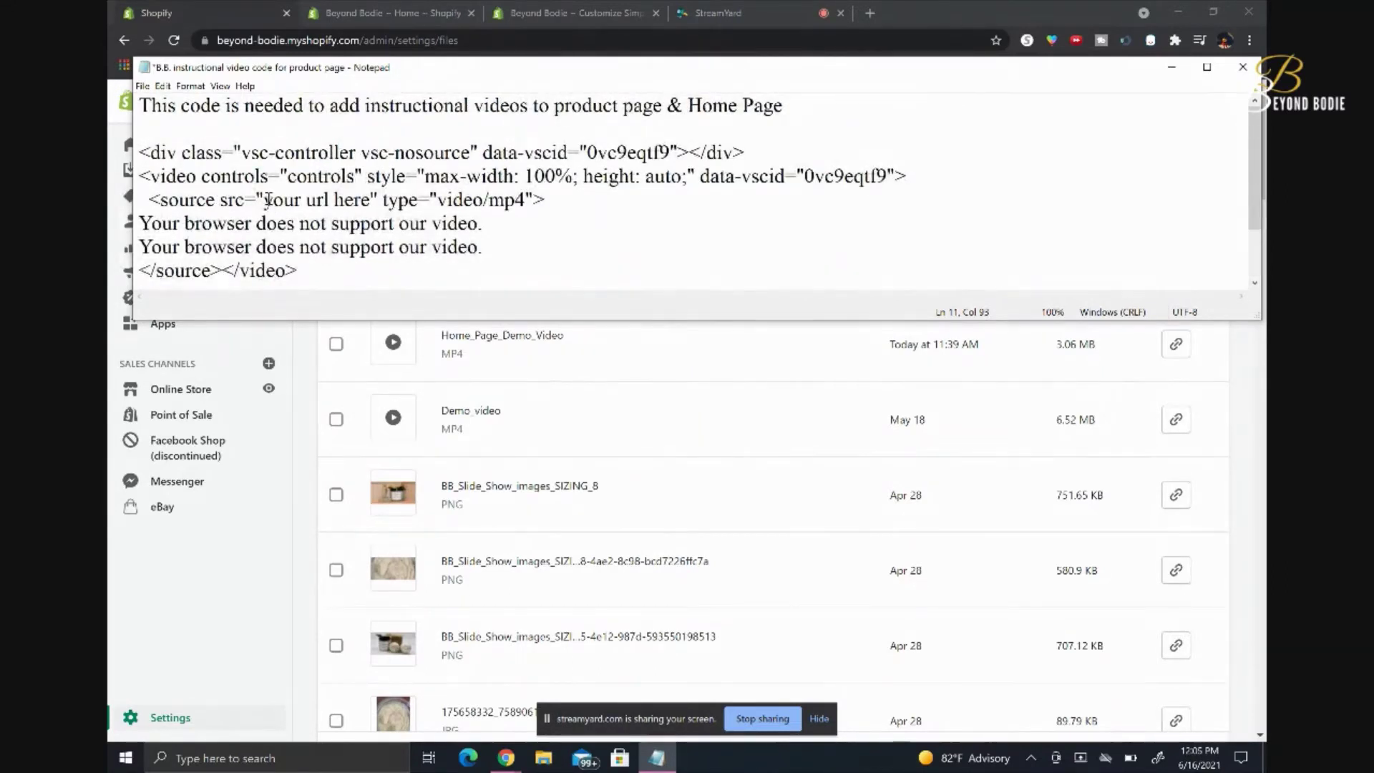
Replace the 'your url here' placeholder in the source tag with the copied video link
drag(265, 200, 367, 204)
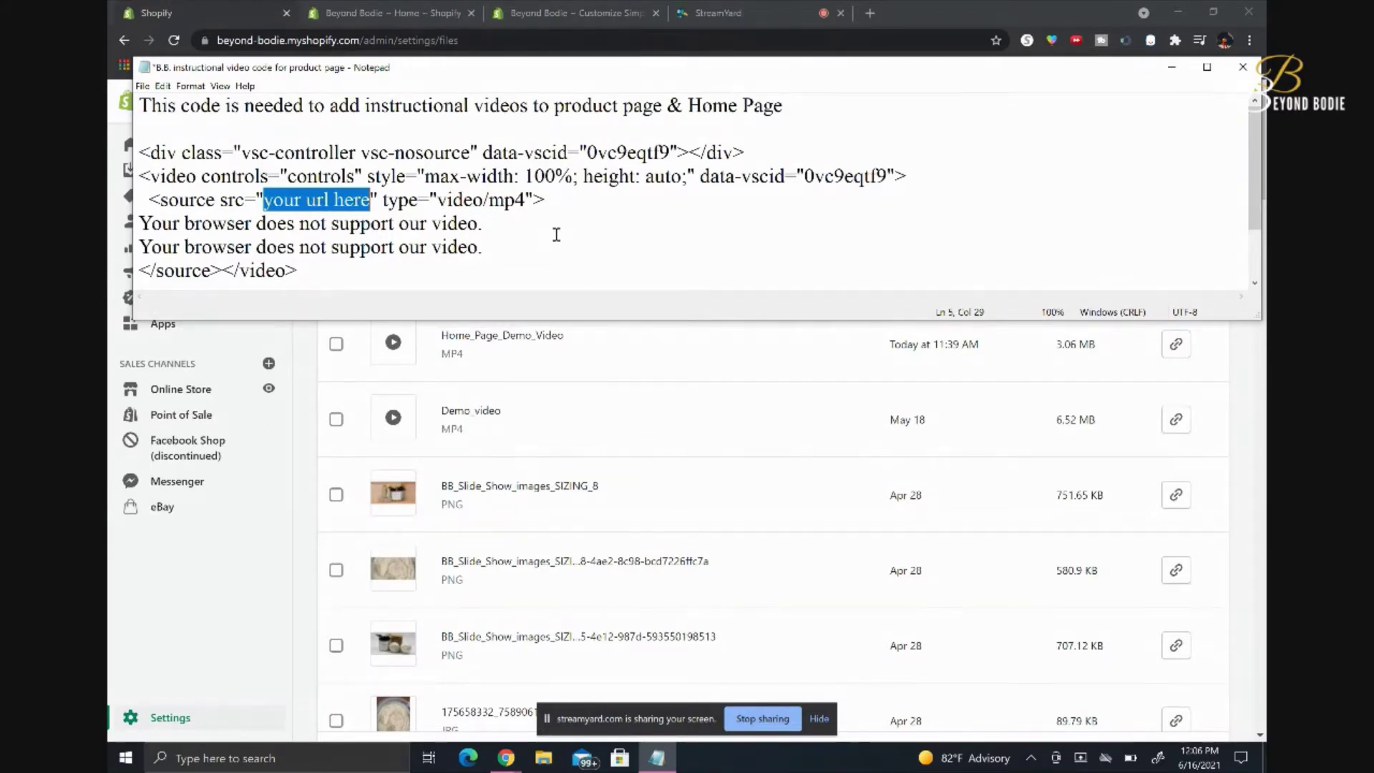
scroll(556, 234, down, 1)
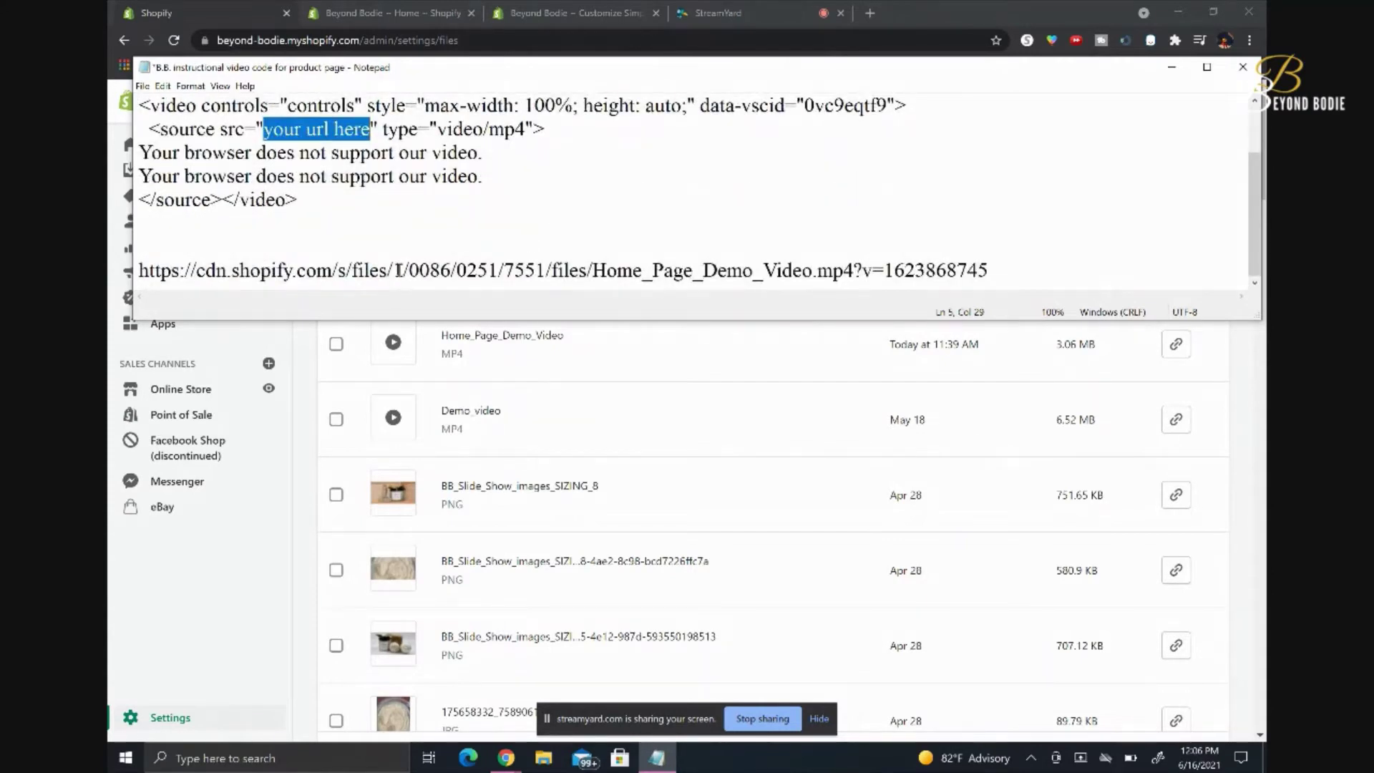
drag(138, 271, 1018, 277)
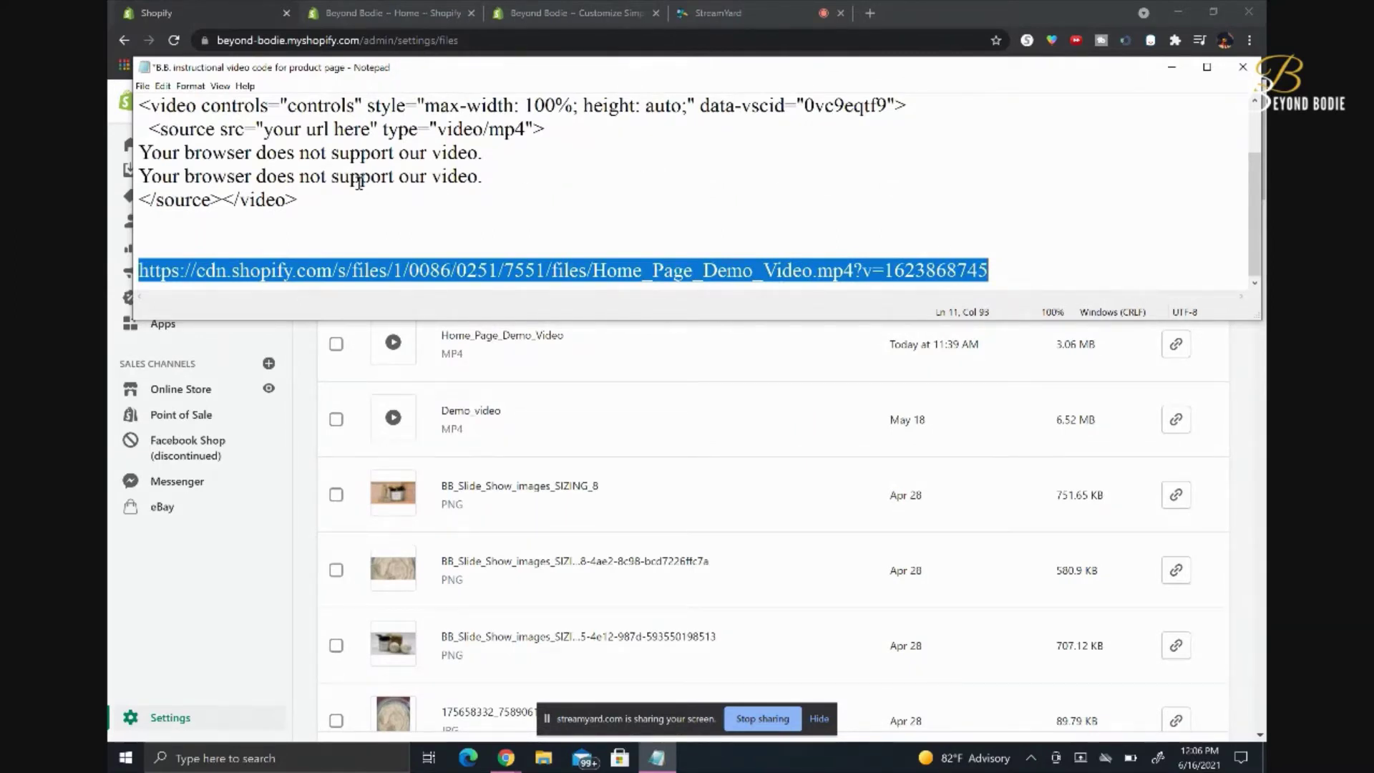
click(264, 132)
drag(265, 131, 371, 135)
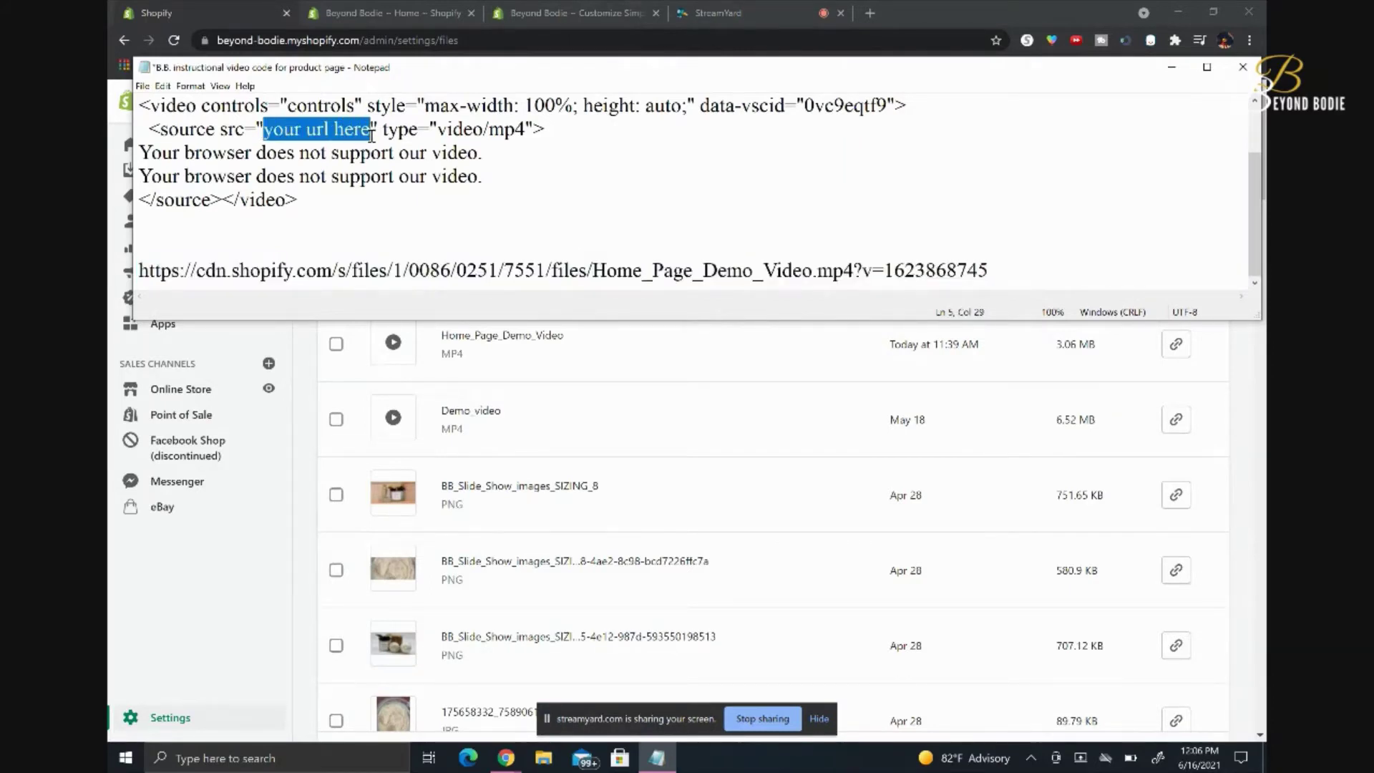
key(ctrl+v)
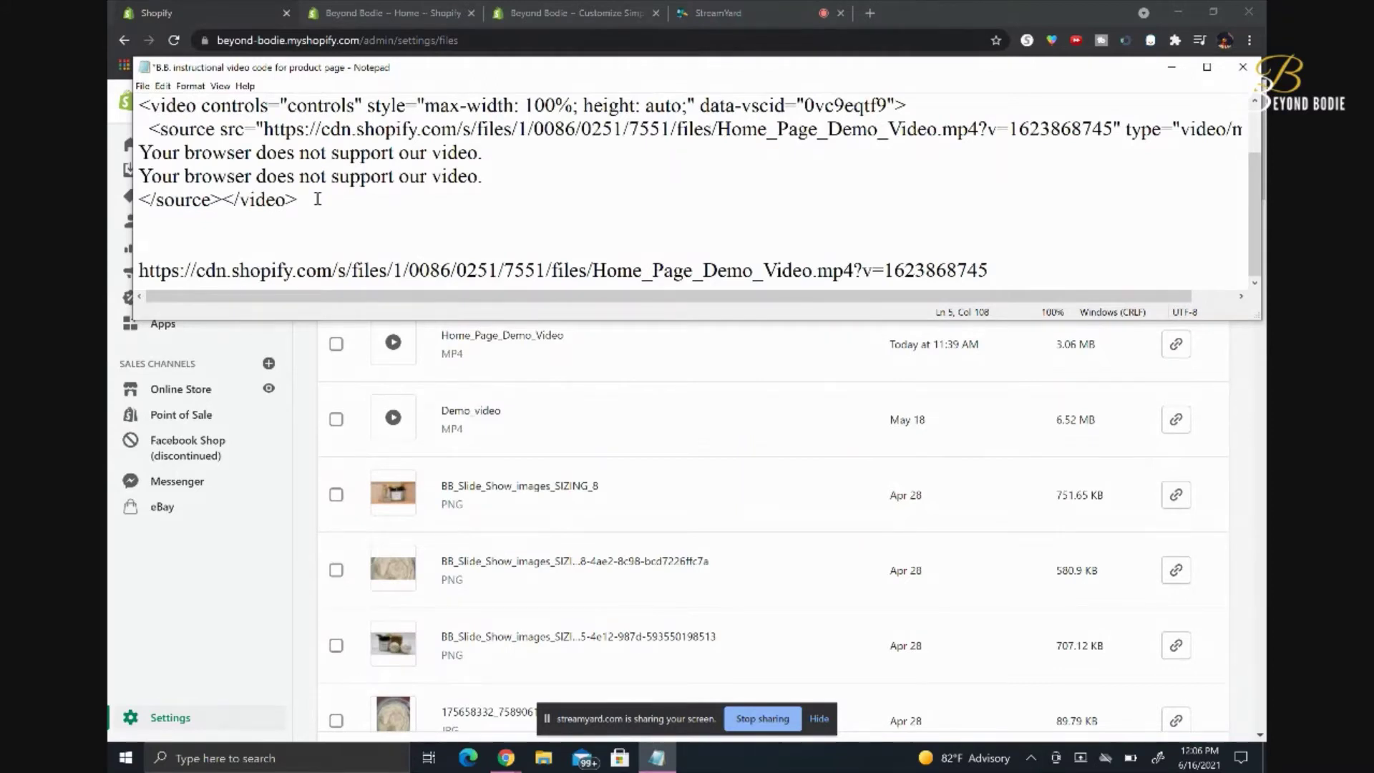
Select the complete div/video embed code block without the standalone link line
drag(317, 200, 133, 106)
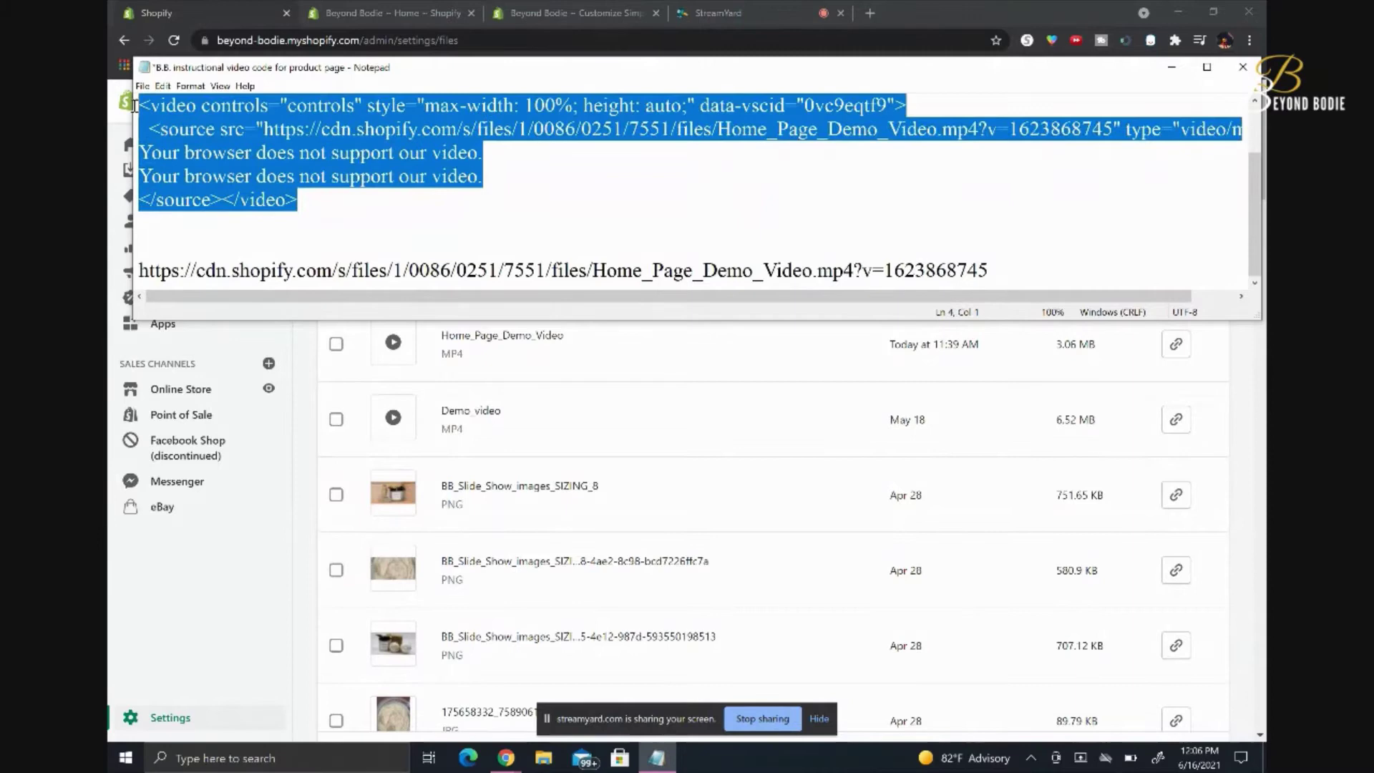
click(235, 270)
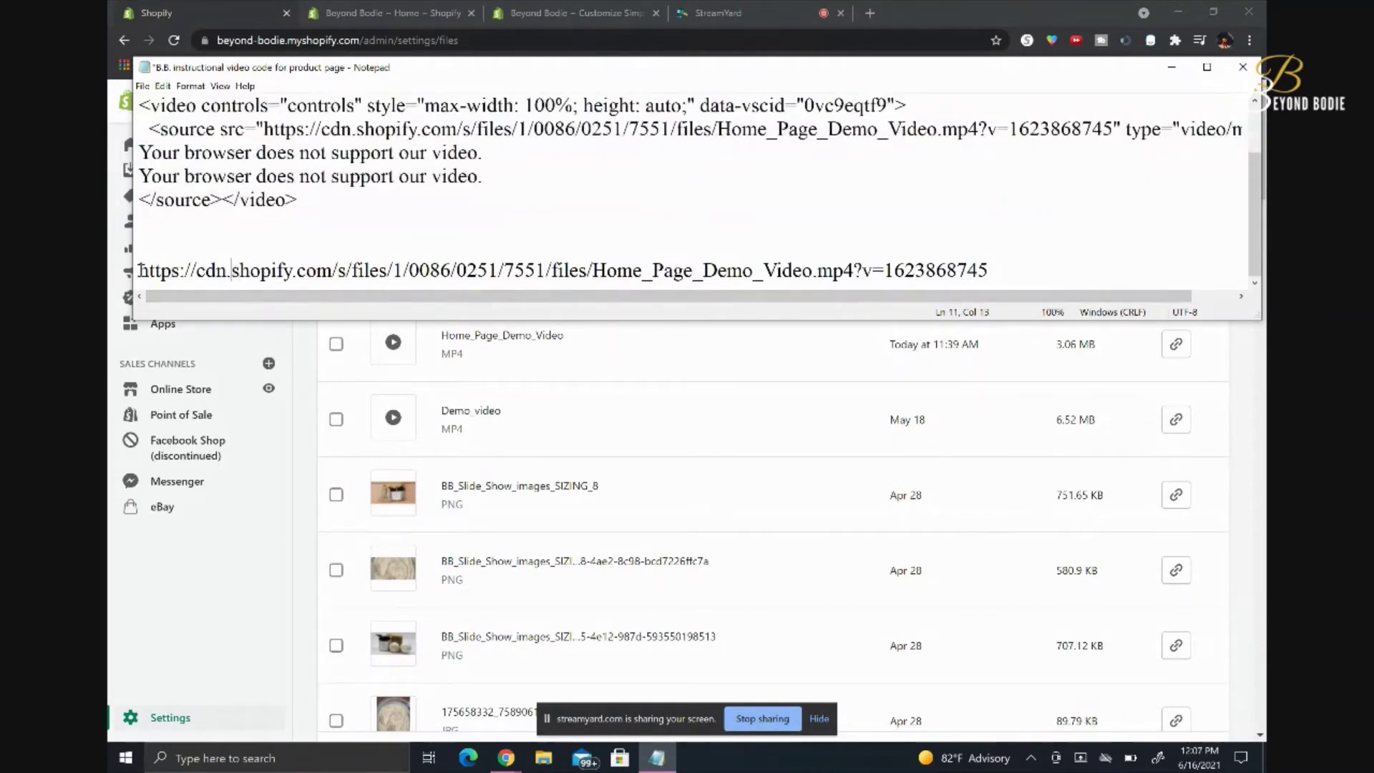
drag(139, 270, 997, 285)
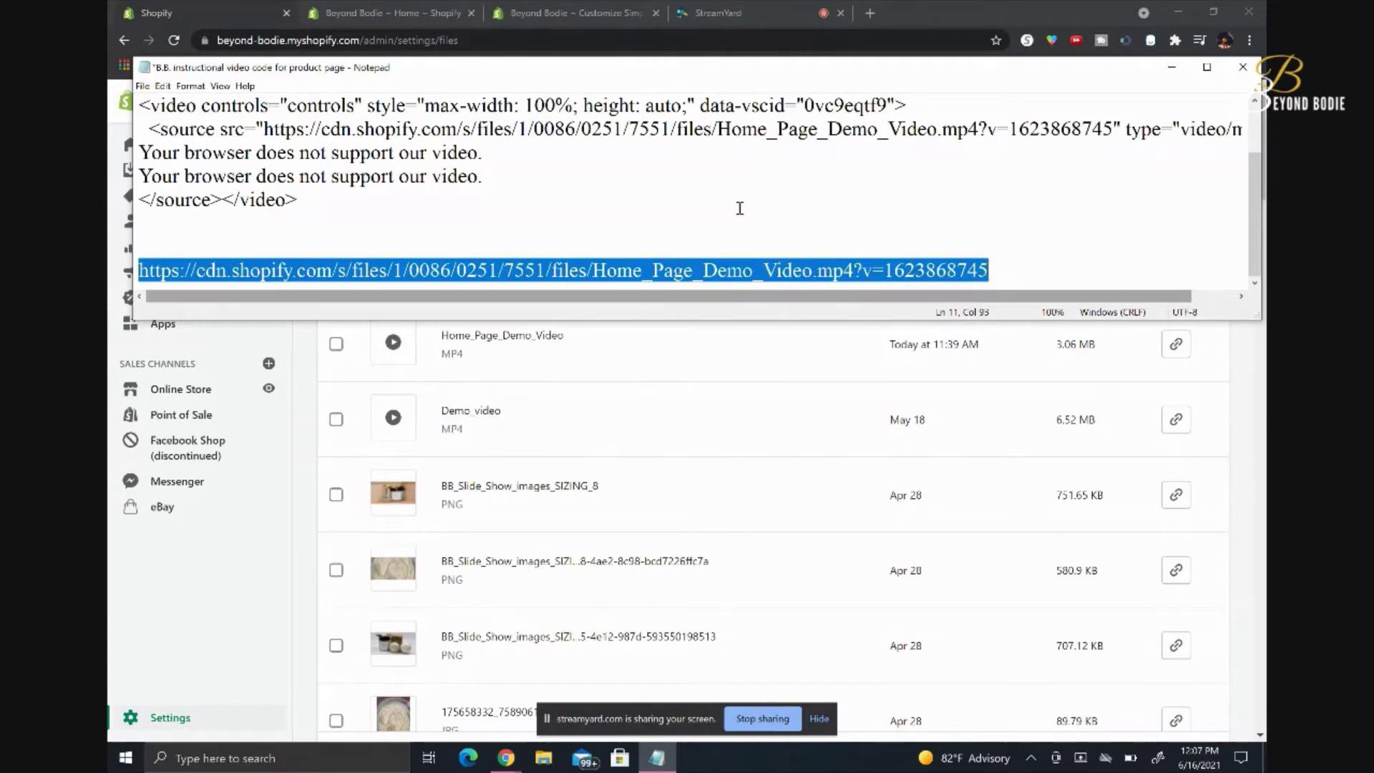
click(319, 198)
drag(319, 198, 143, 143)
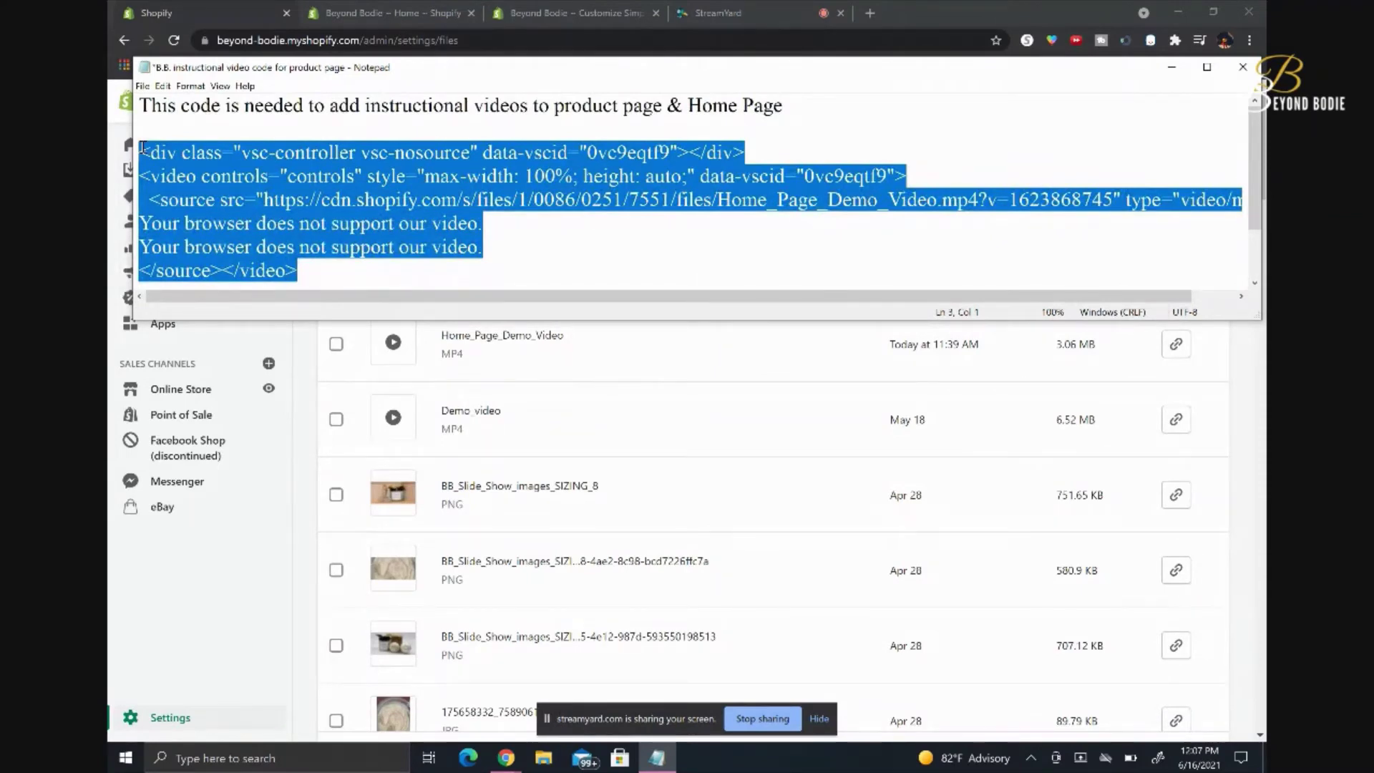
Hide Notepad and bring up the Simple theme customizer on the Home page via Online Store
click(1172, 67)
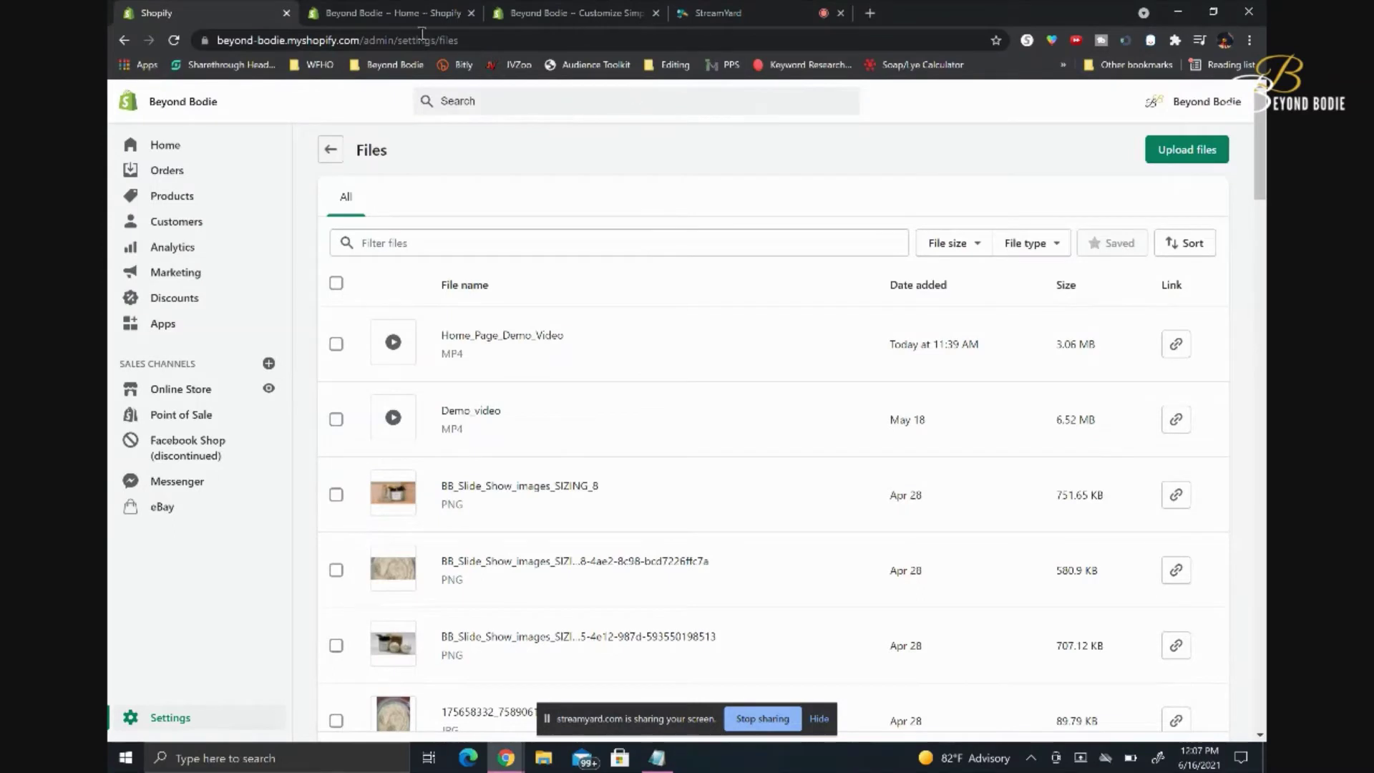
click(384, 13)
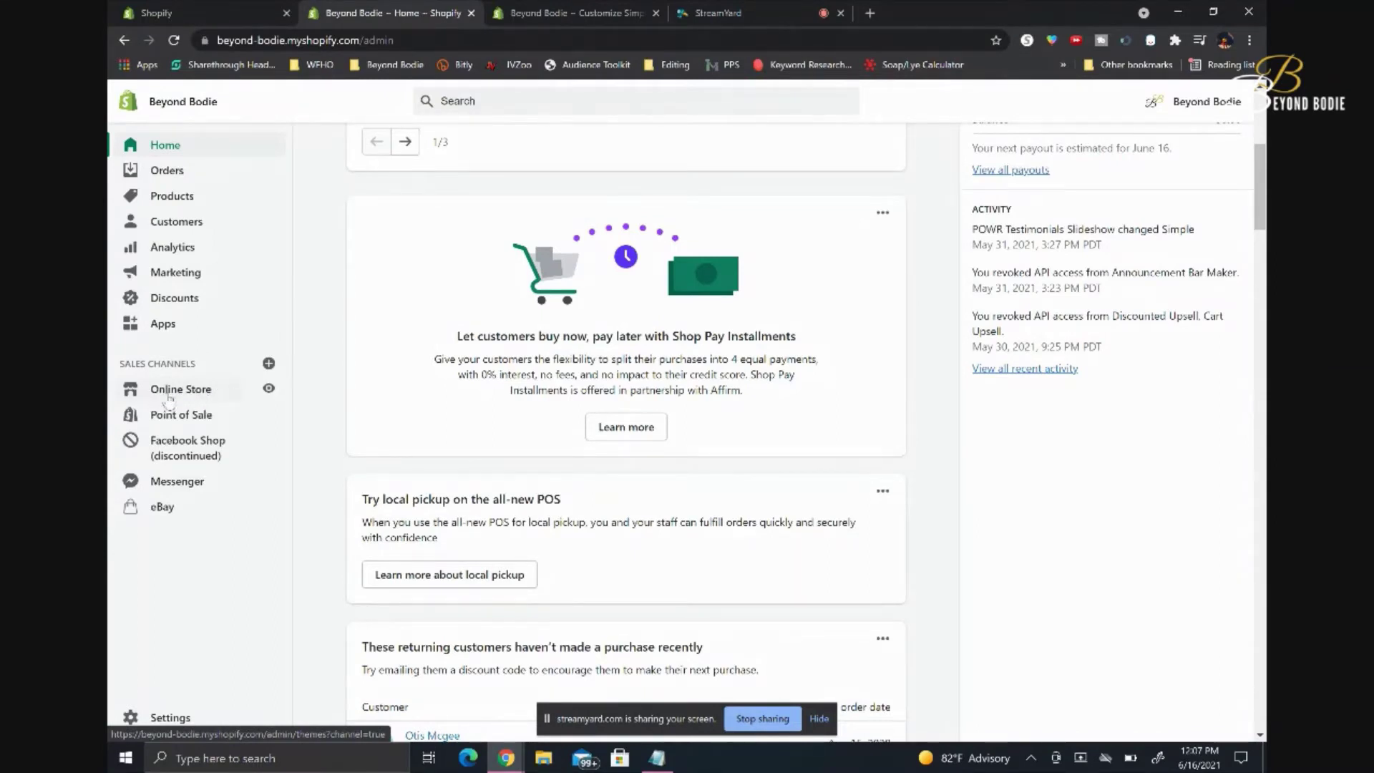
click(173, 396)
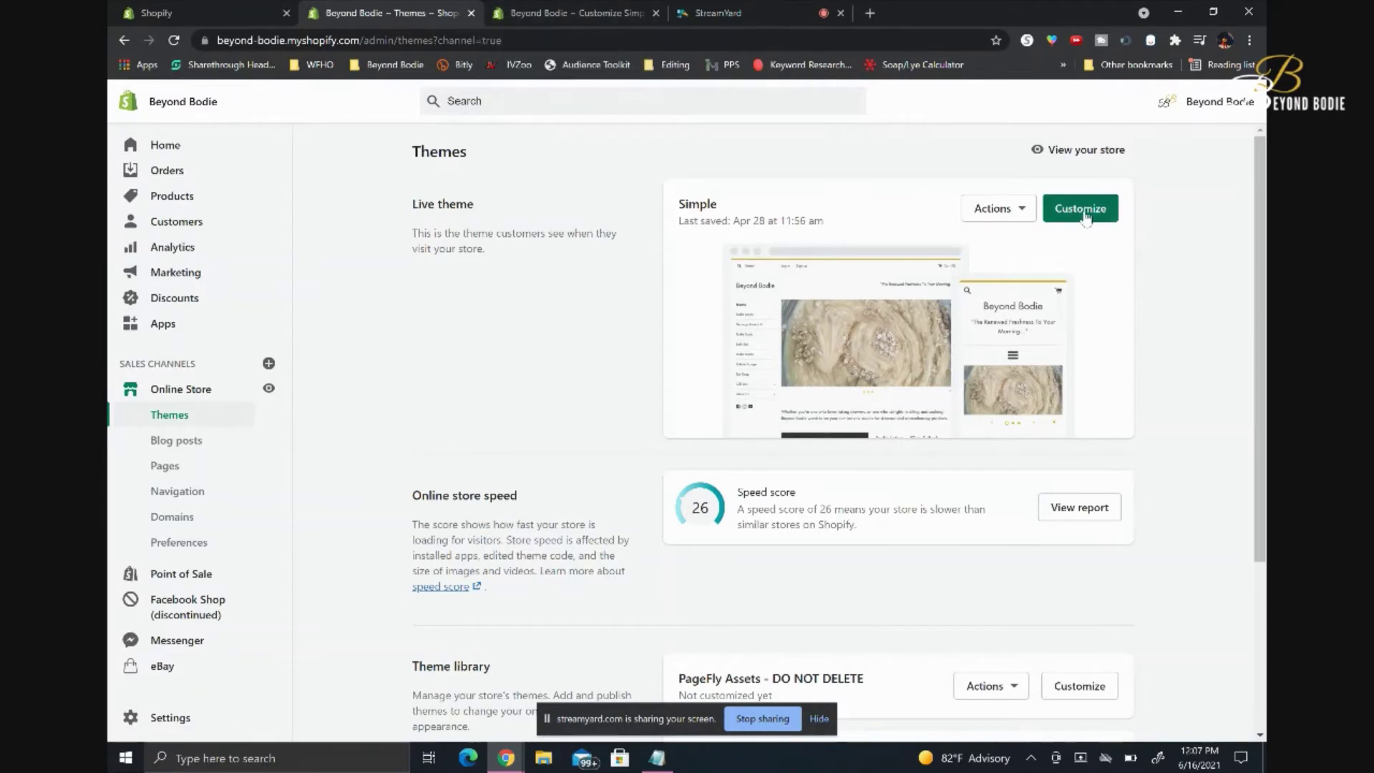
click(585, 11)
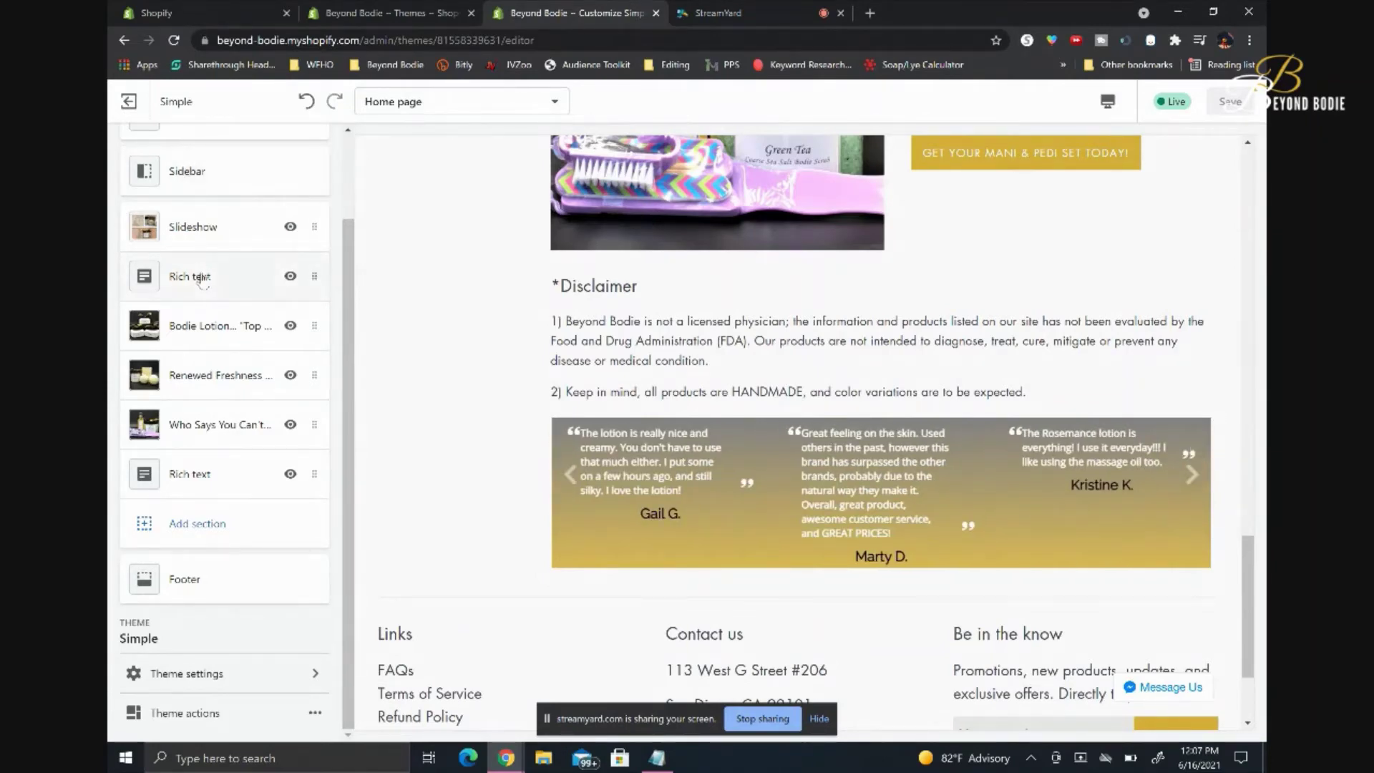
Add a Custom HTML section with a new block, then delete the block's default HTML
click(193, 530)
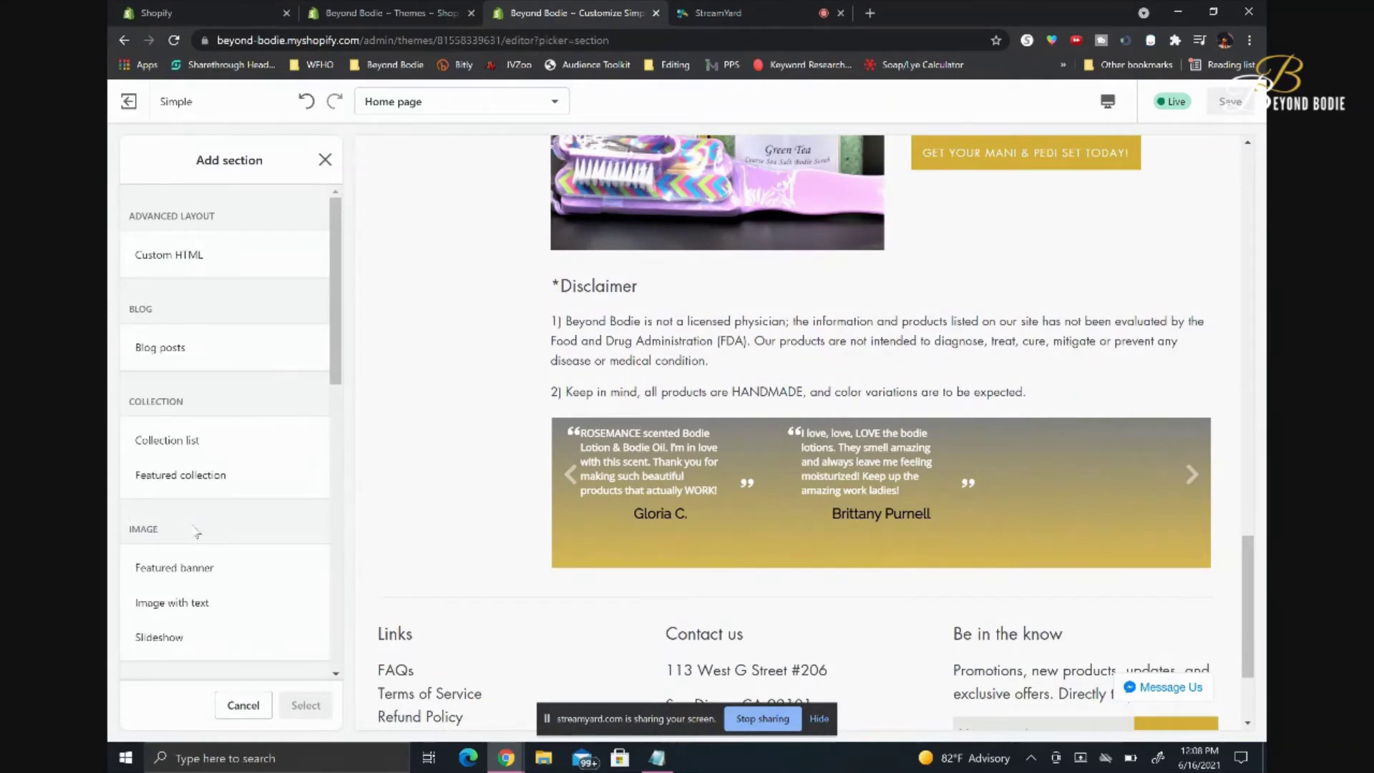
click(192, 258)
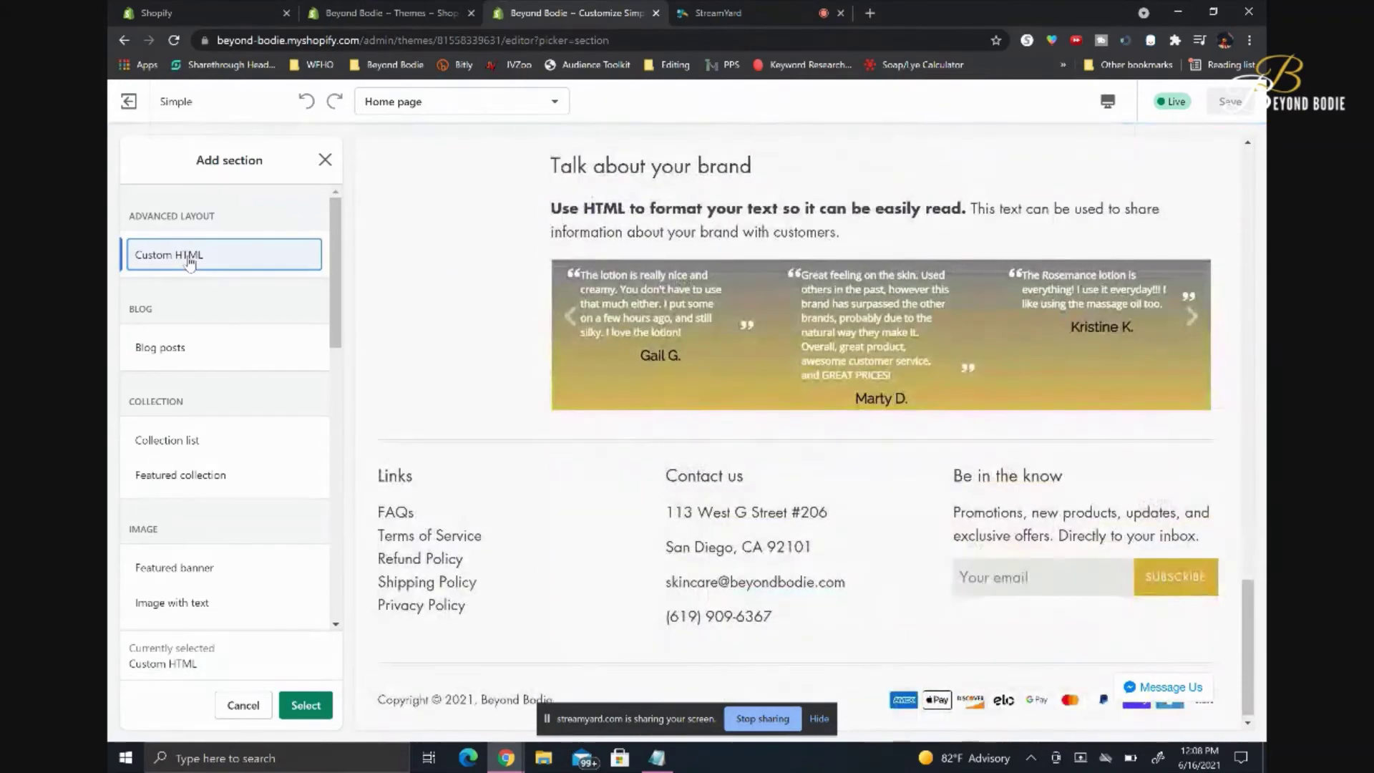
click(306, 705)
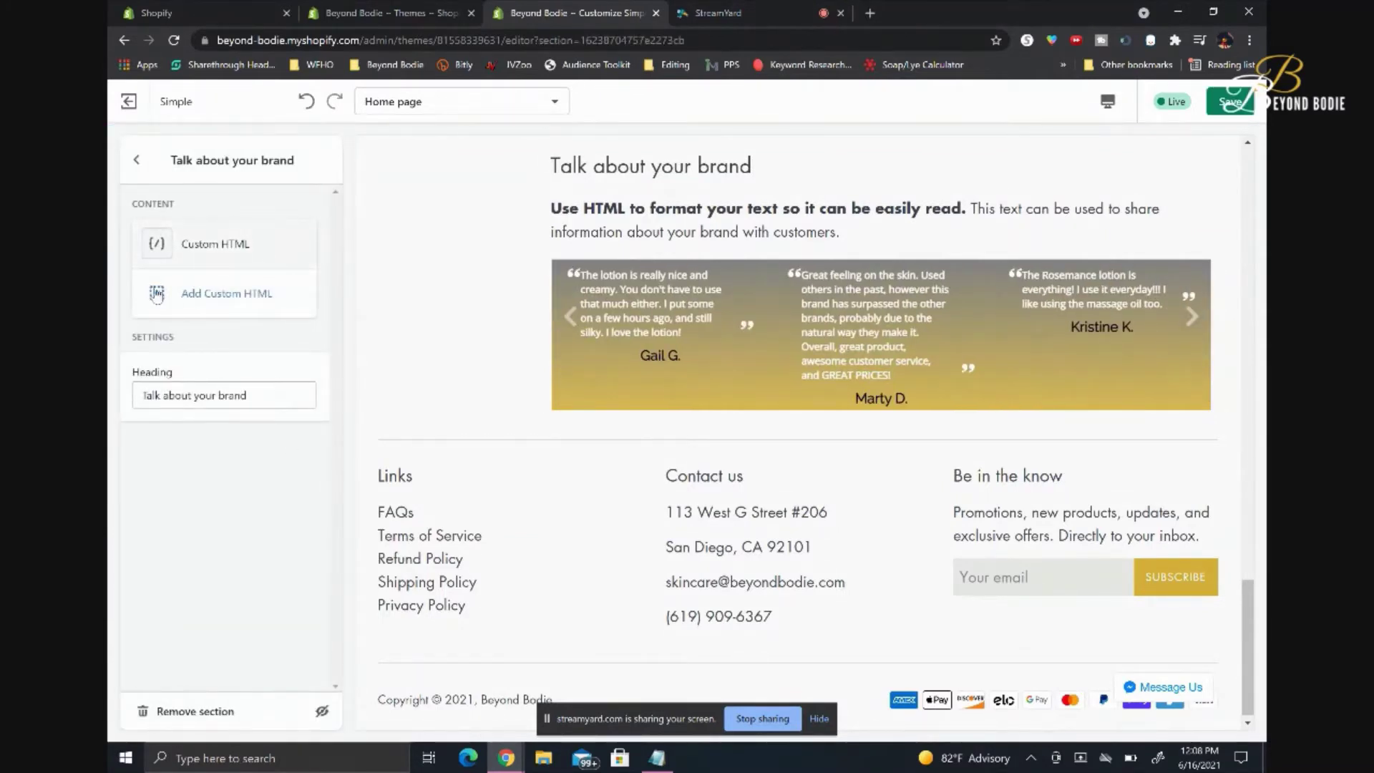
click(247, 302)
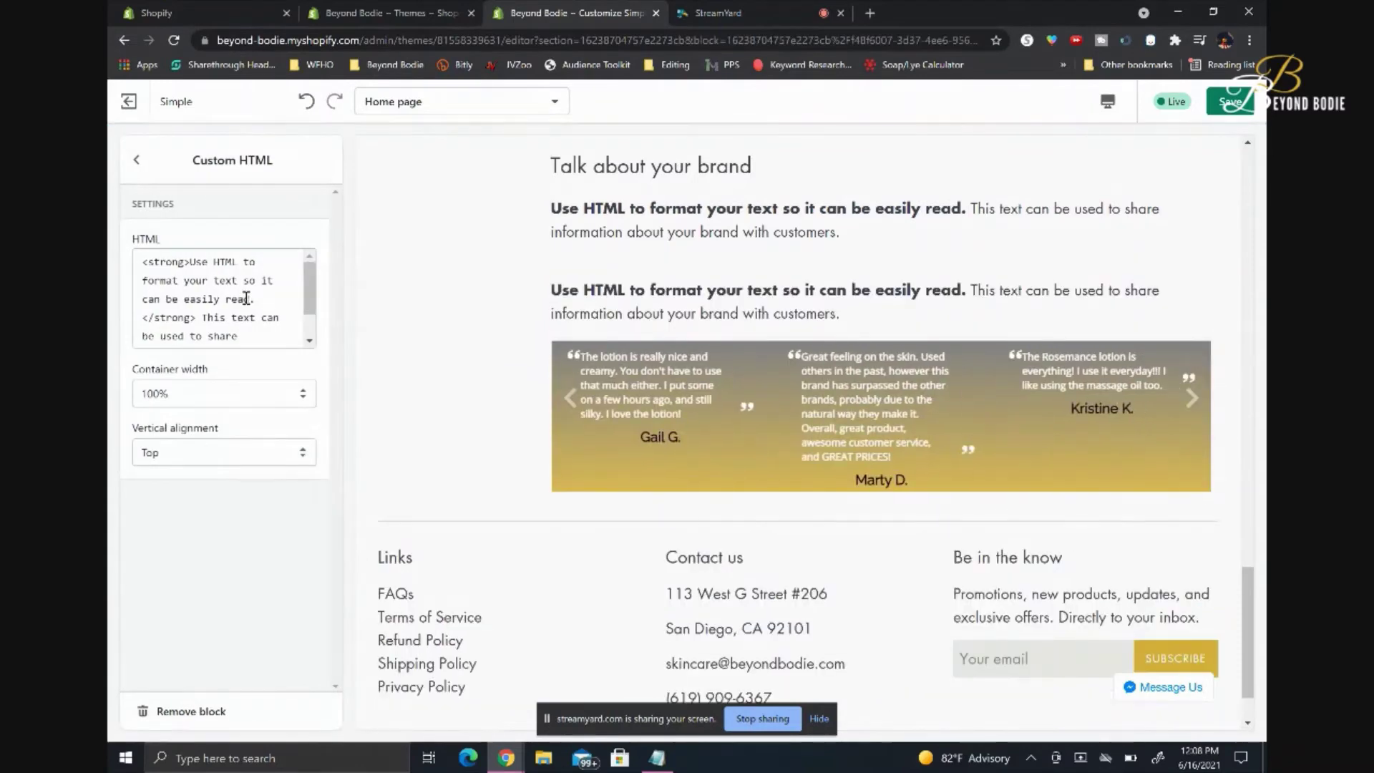
drag(143, 263, 290, 355)
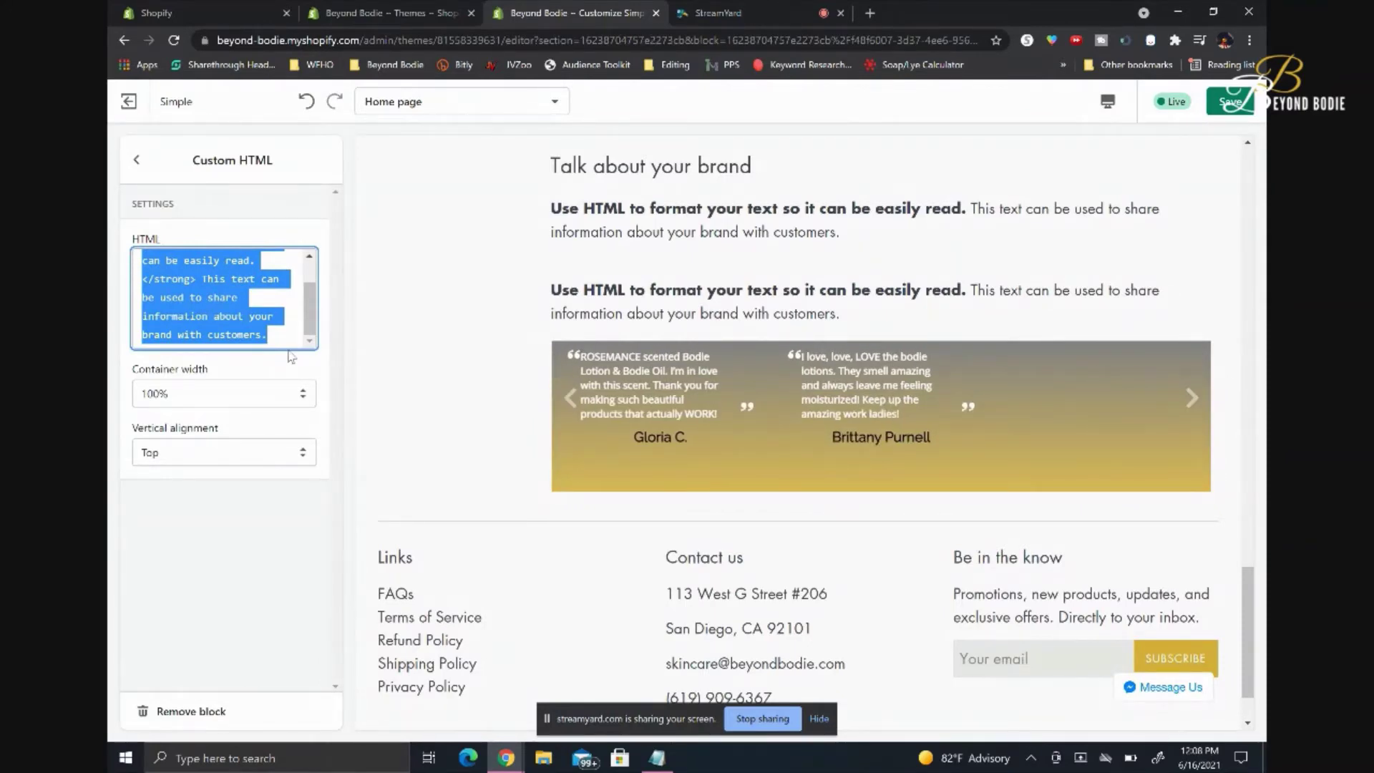
key(BackSpace)
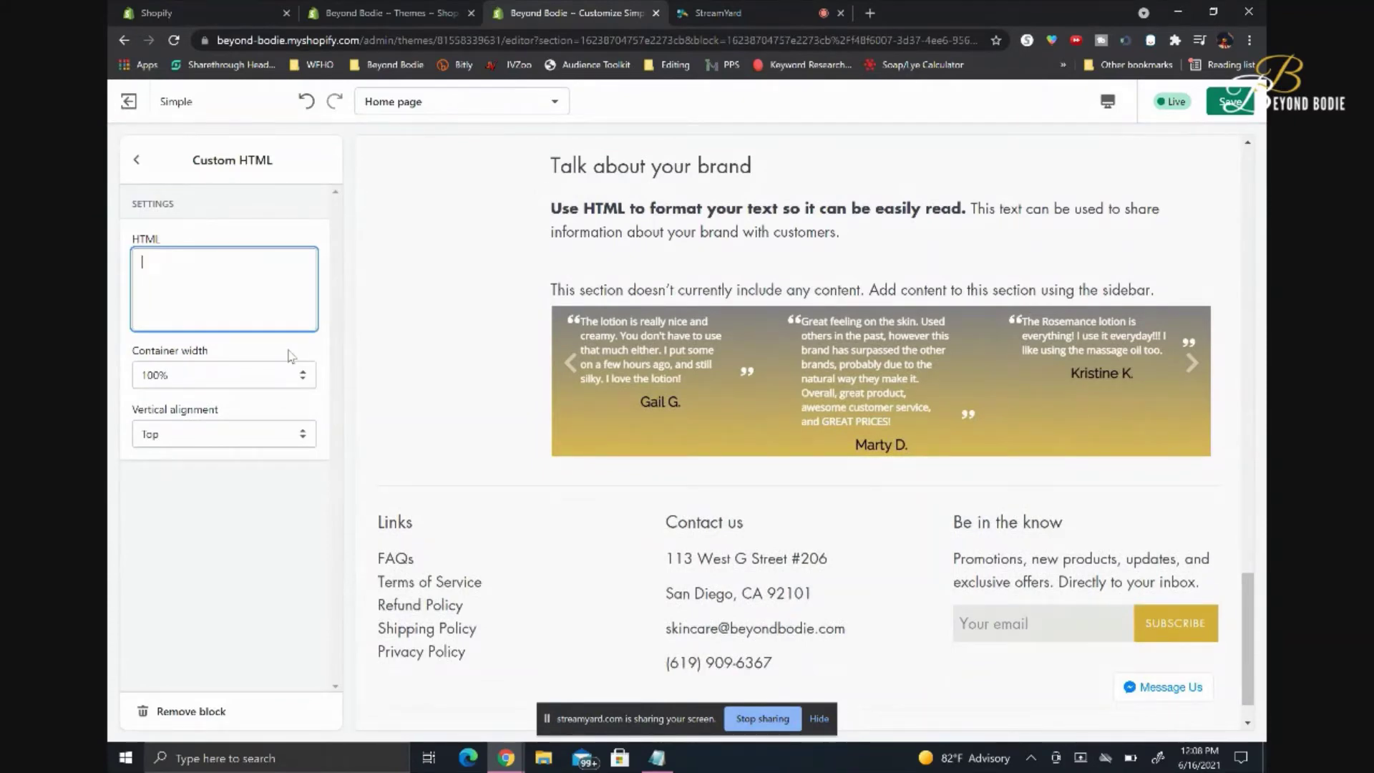
Paste the MP4 video embed code into the Custom HTML box and check the preview
key(ctrl+v)
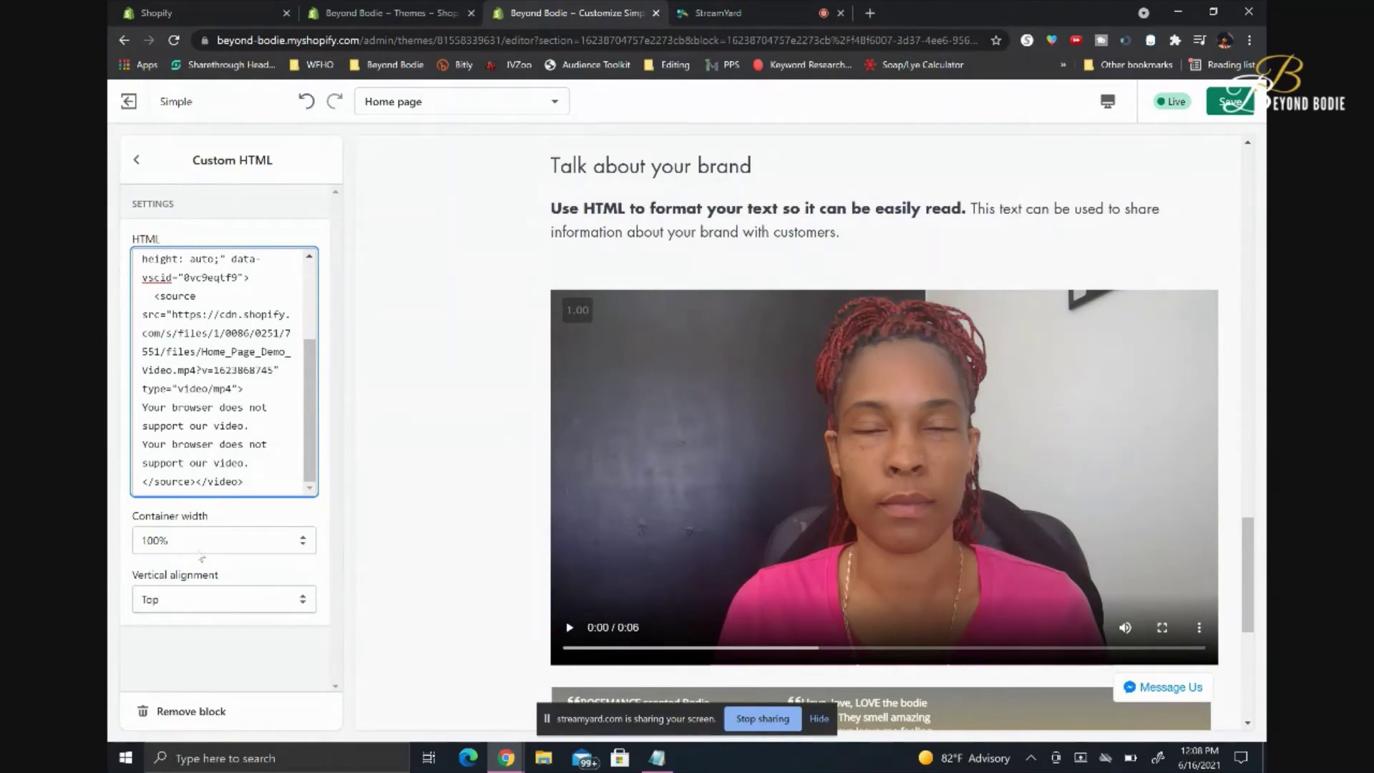
scroll(783, 534, down, 6)
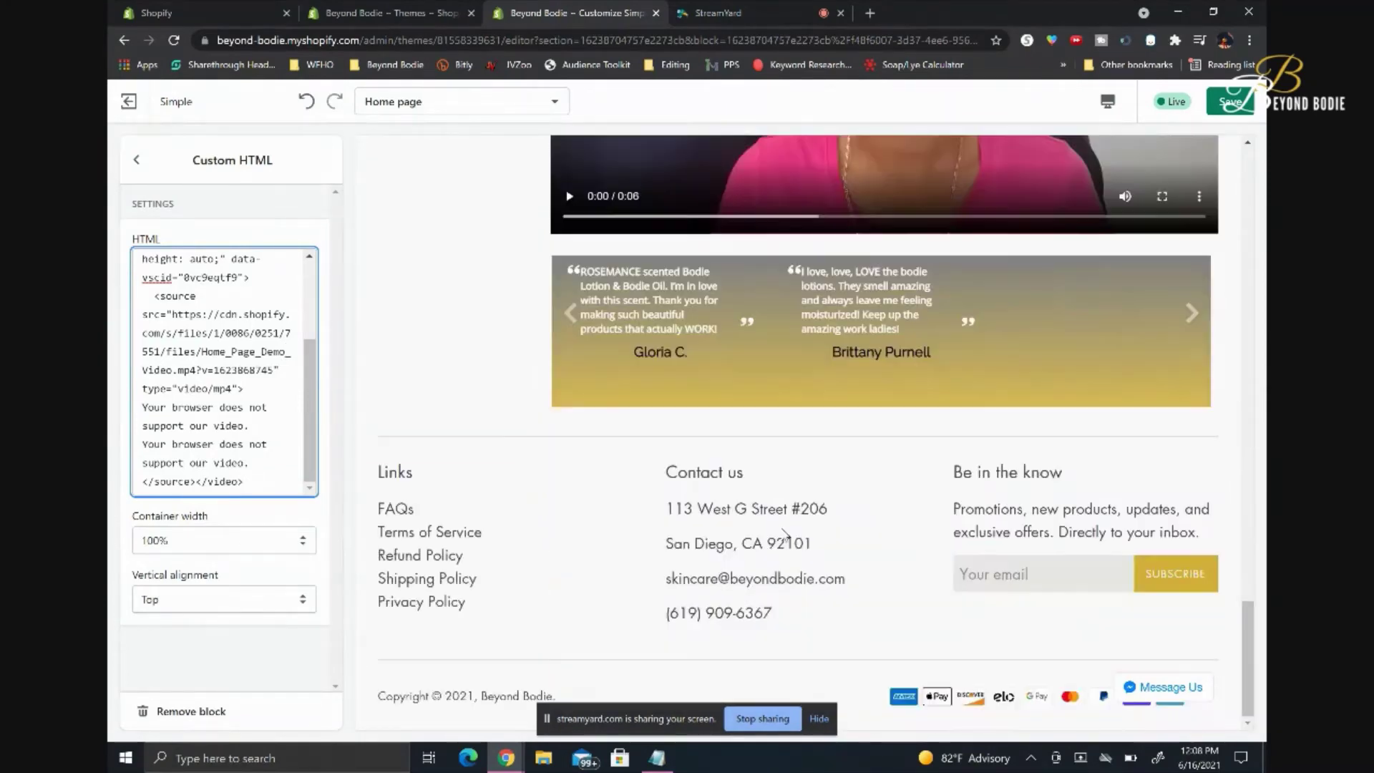
scroll(783, 534, up, 15)
scroll(782, 533, up, 10)
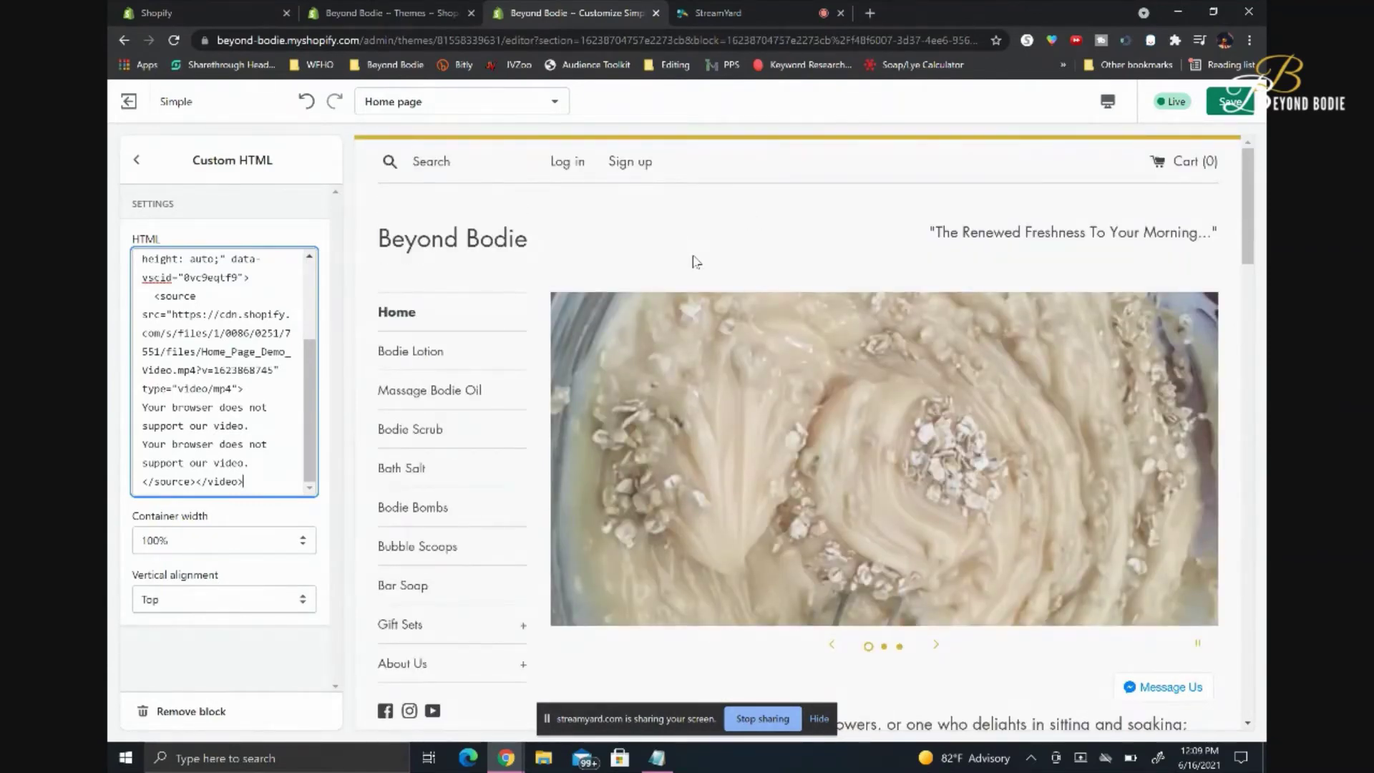
scroll(694, 262, down, 5)
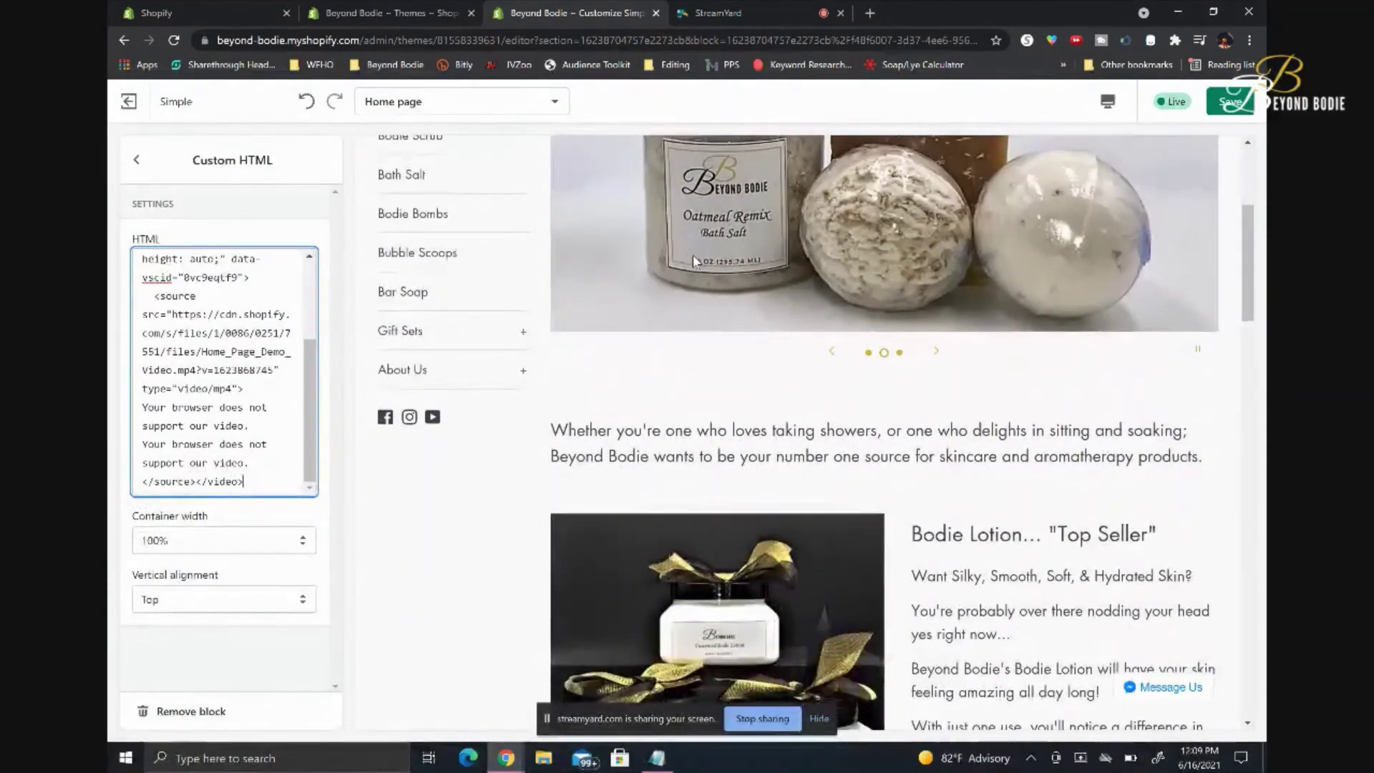
scroll(692, 261, up, 2)
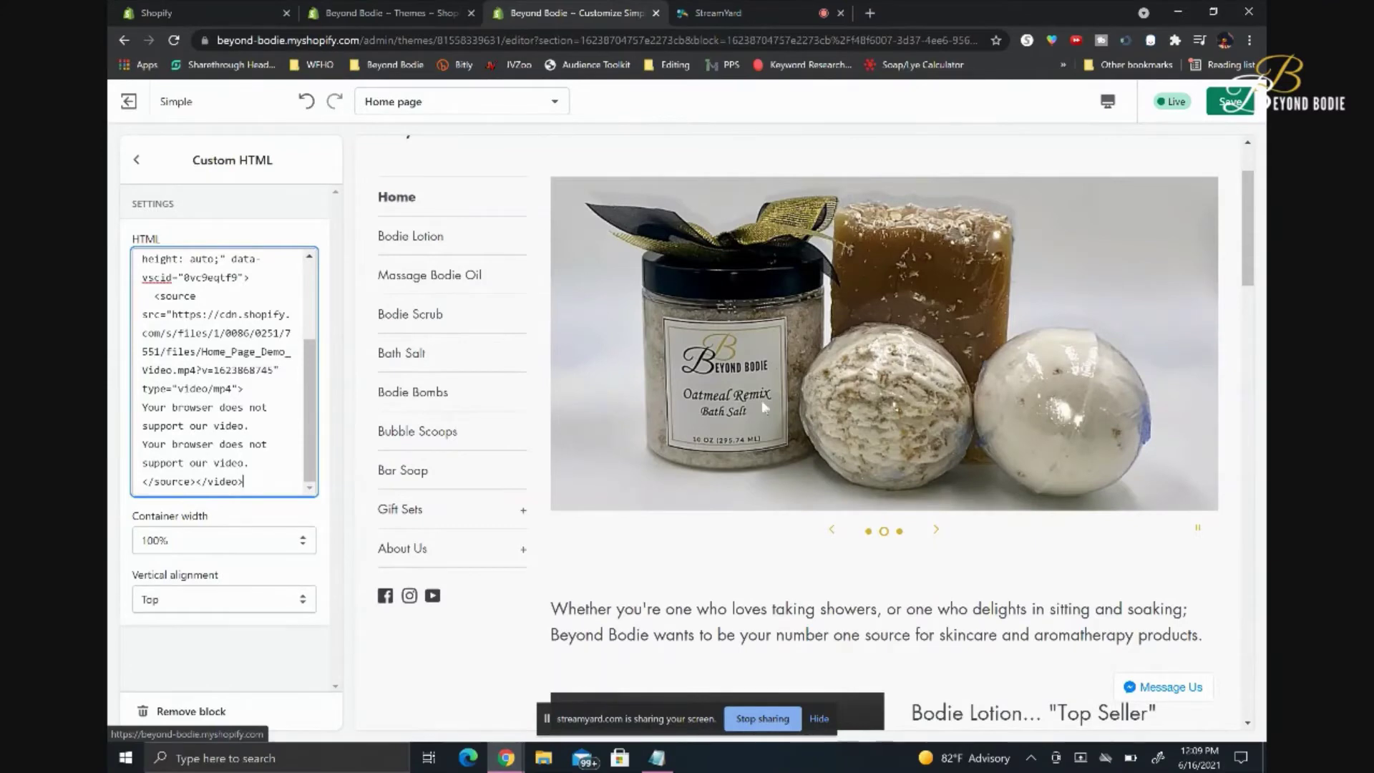
scroll(762, 407, down, 6)
scroll(766, 413, down, 2)
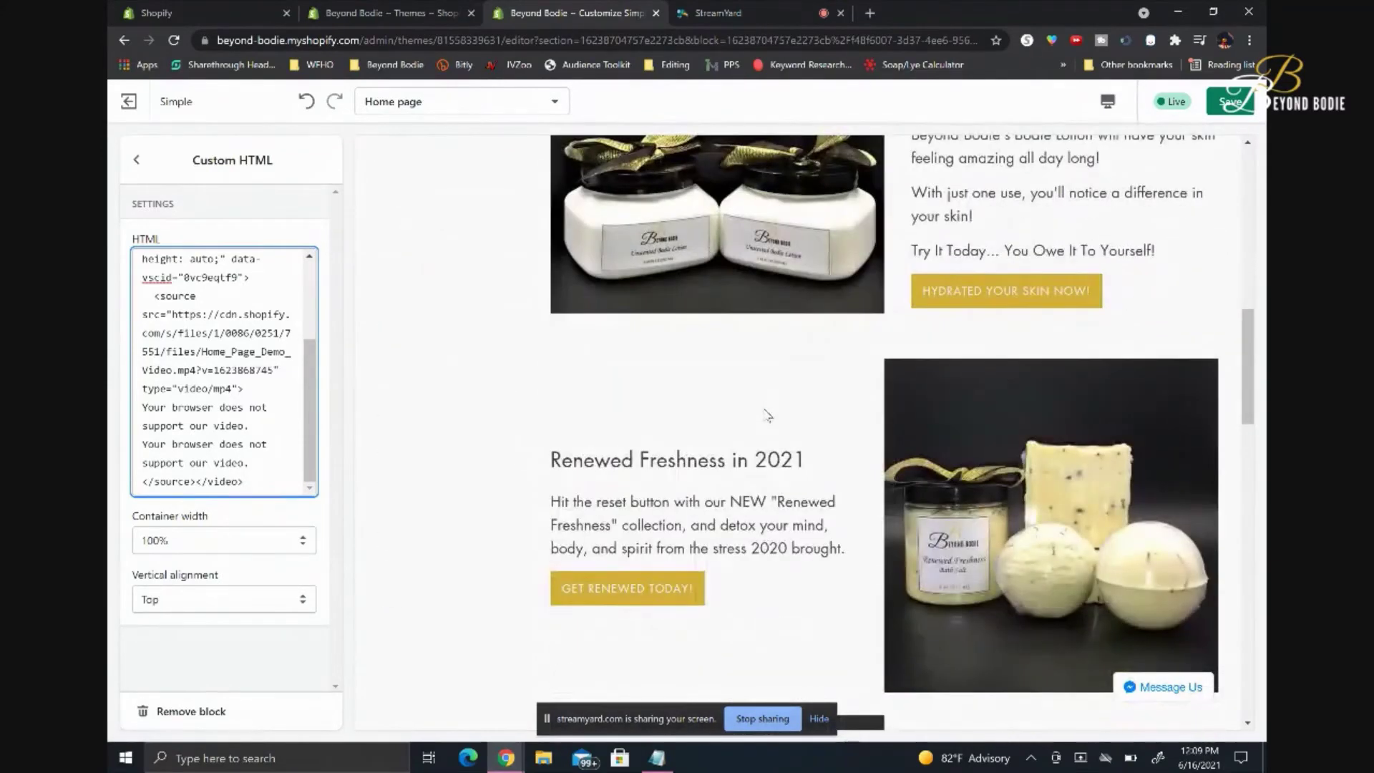
scroll(767, 415, down, 10)
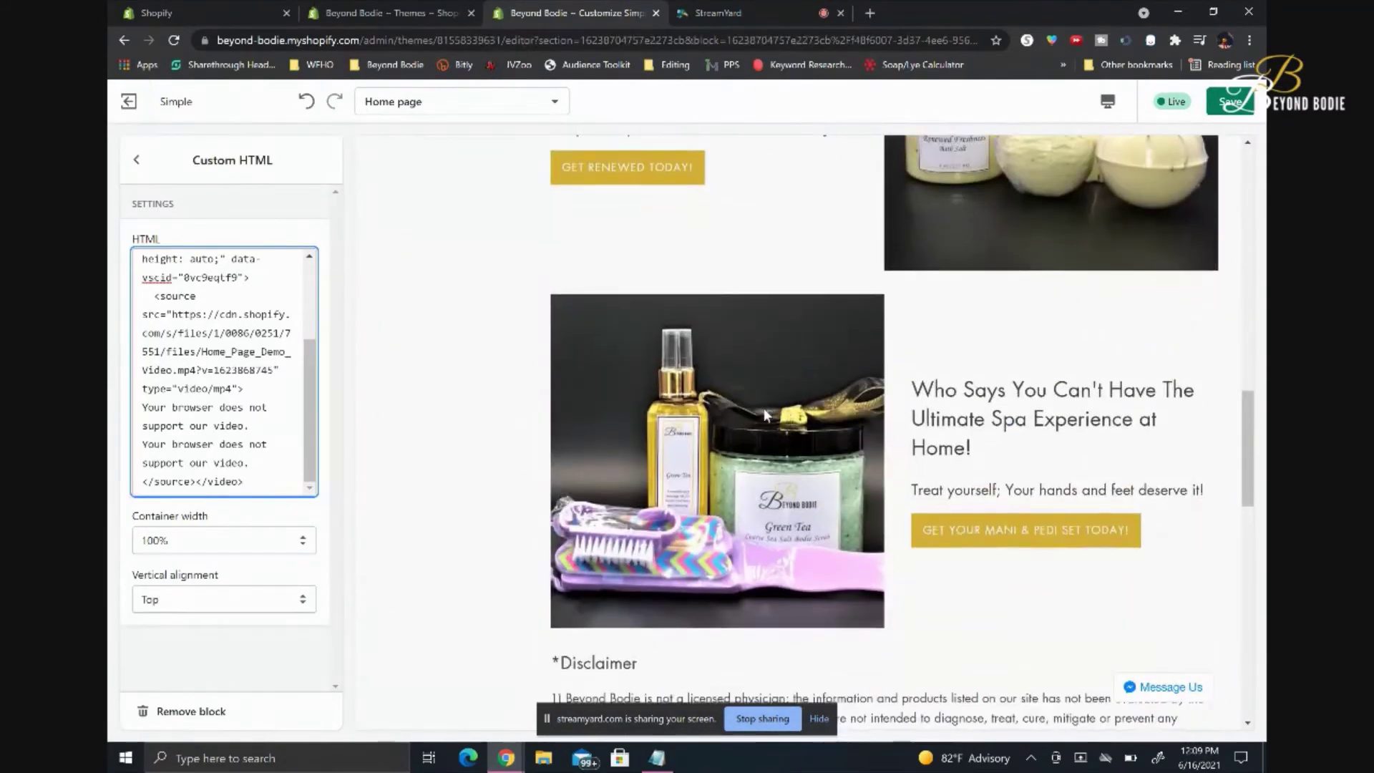
scroll(767, 413, down, 1)
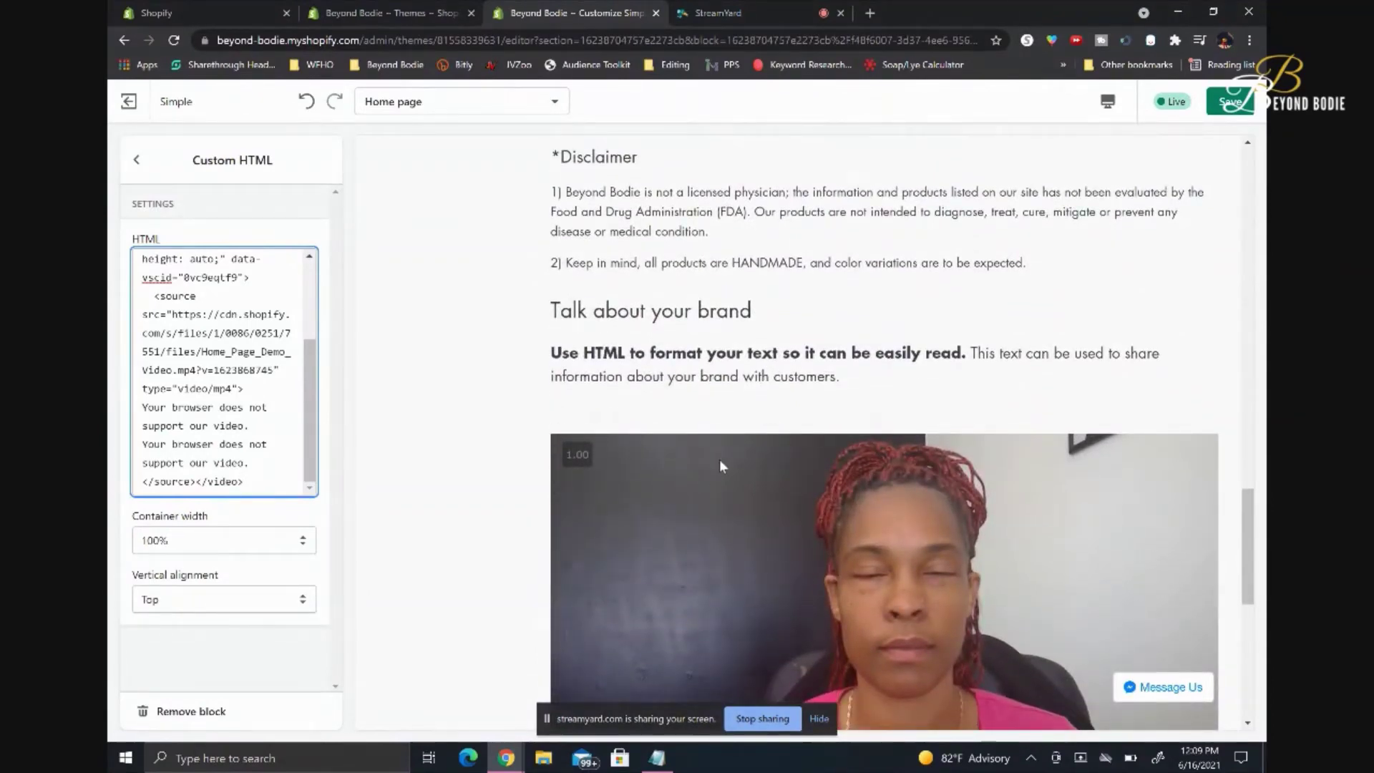
Play the embedded demo video in the home page preview through to 0:06
scroll(719, 460, down, 5)
click(569, 417)
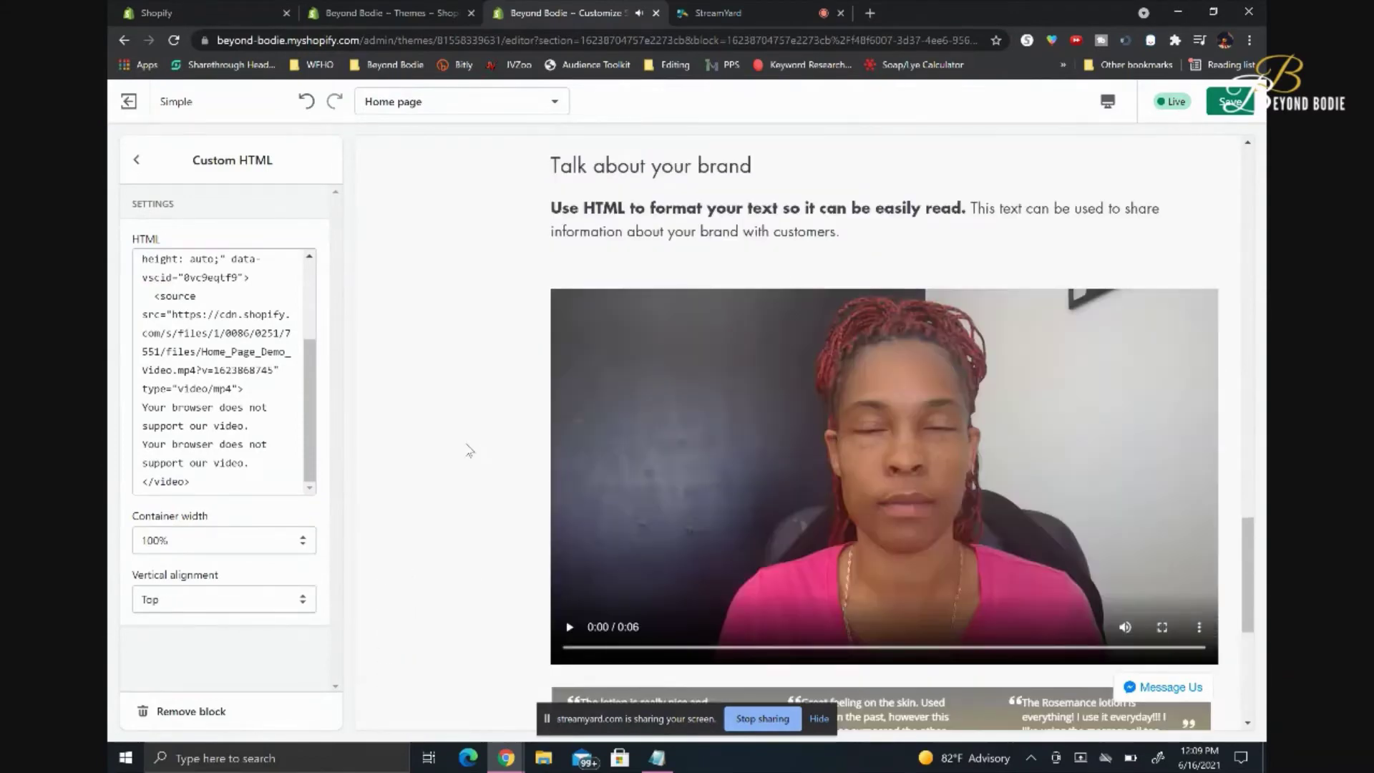
click(569, 628)
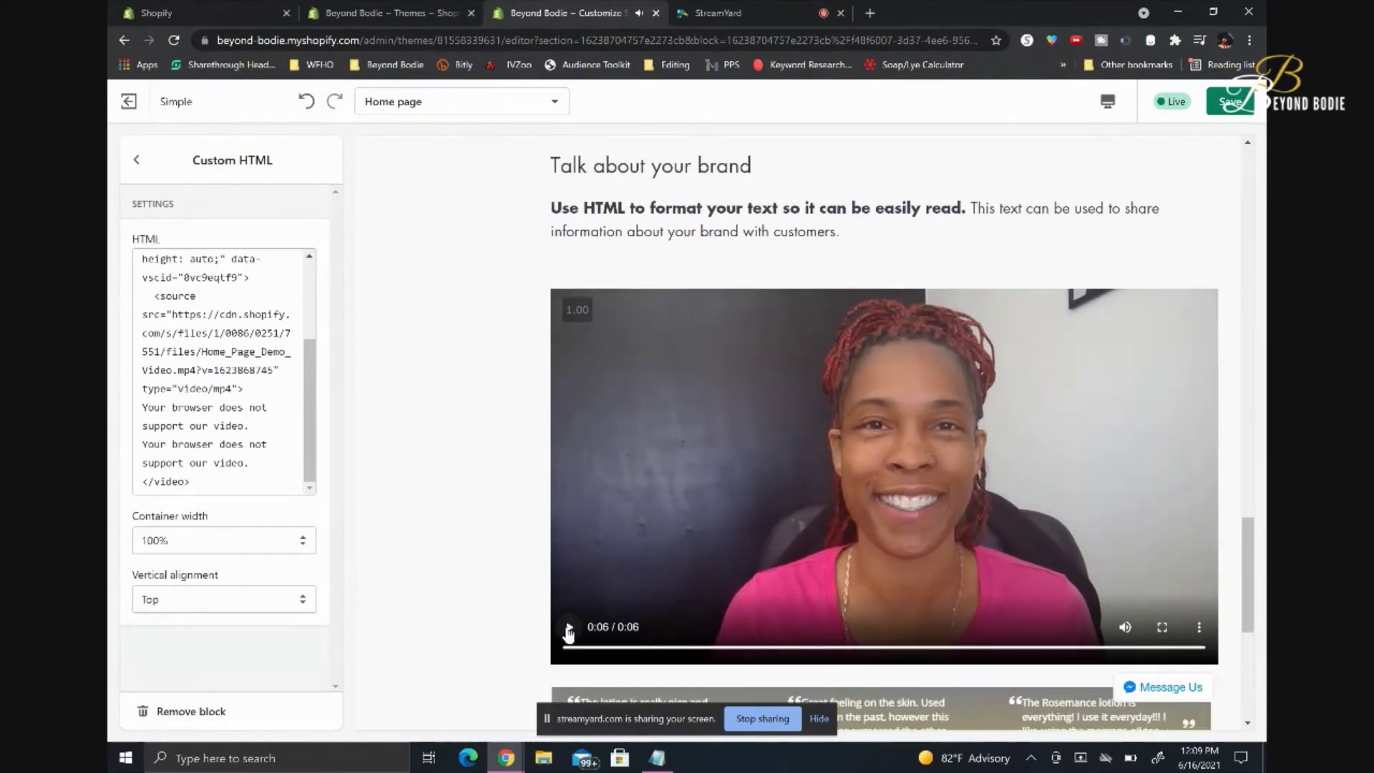
scroll(590, 315, up, 2)
scroll(591, 319, up, 2)
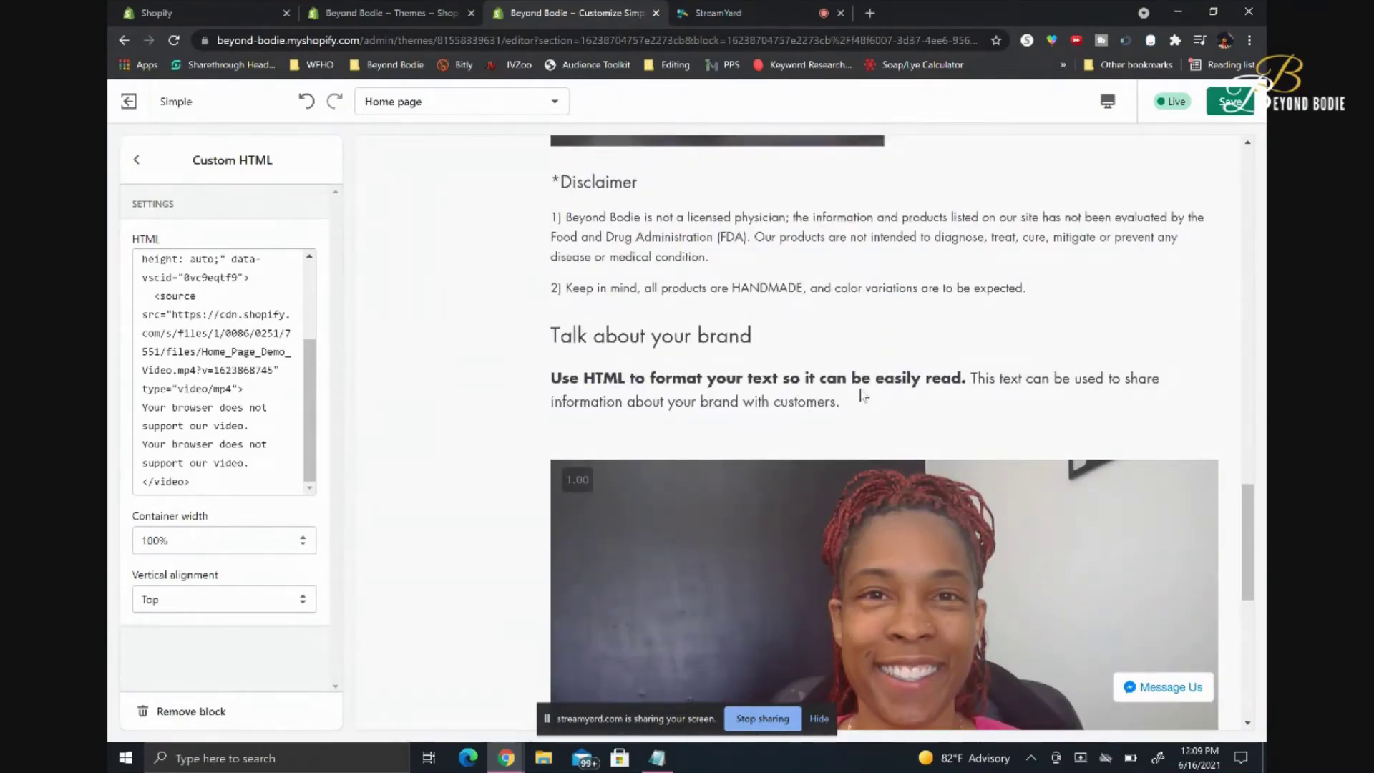
scroll(165, 472, up, 3)
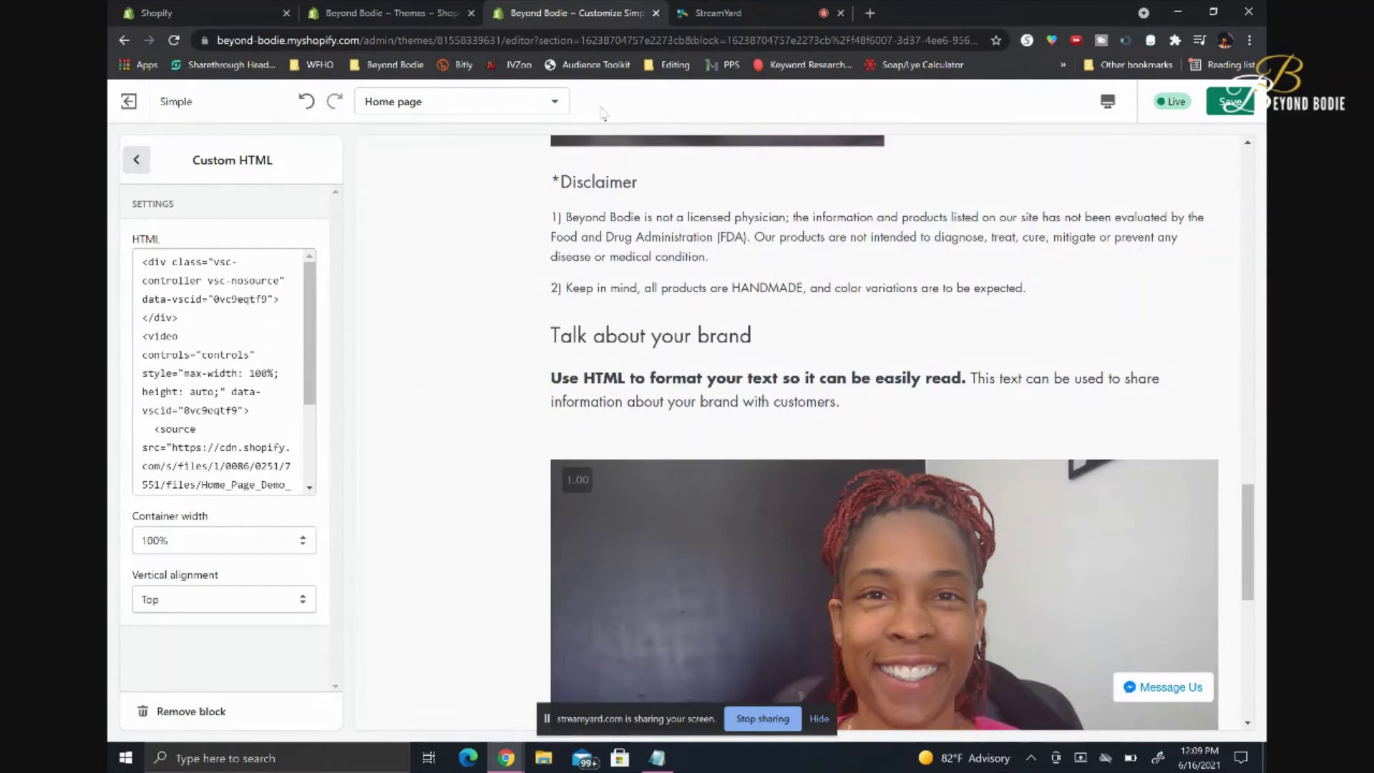
Save the theme, then clear the 'Talk about your brand' section heading
click(1229, 104)
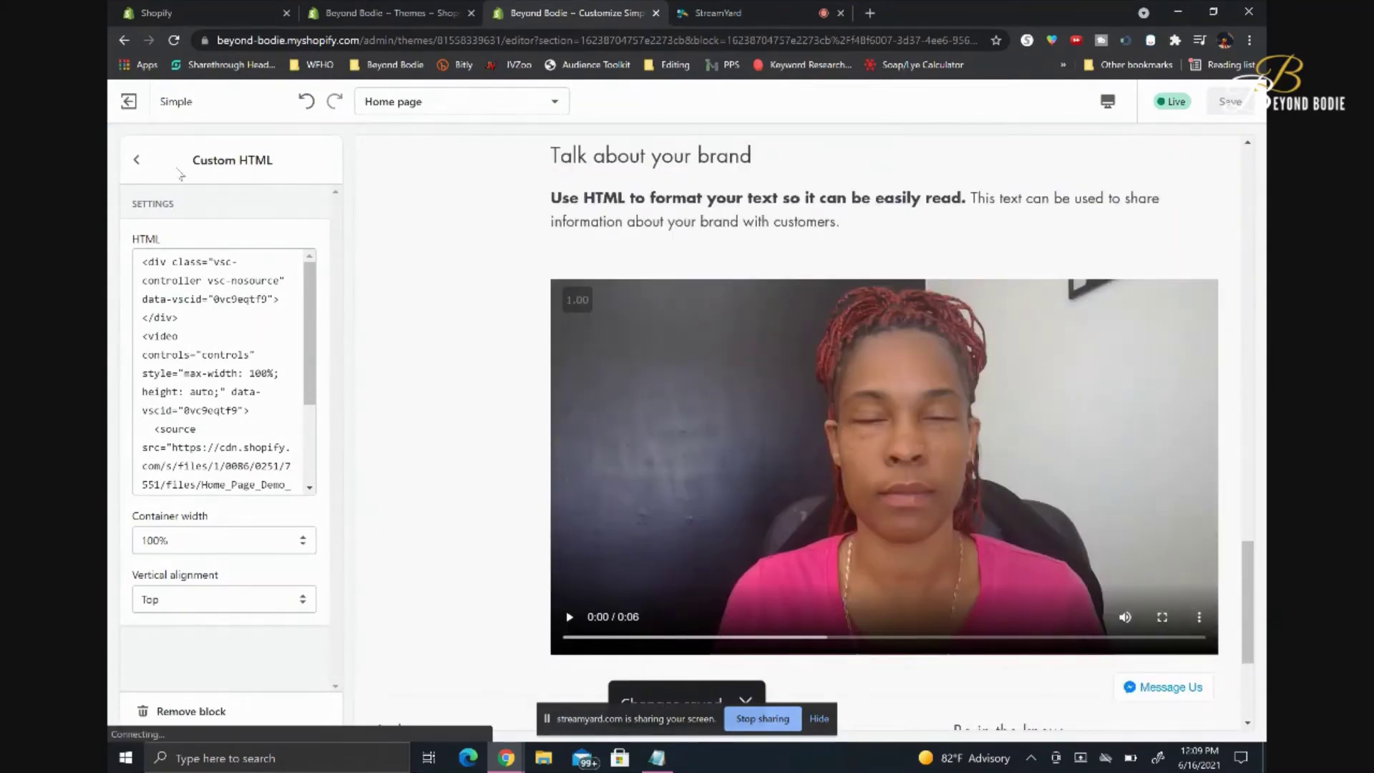
click(136, 162)
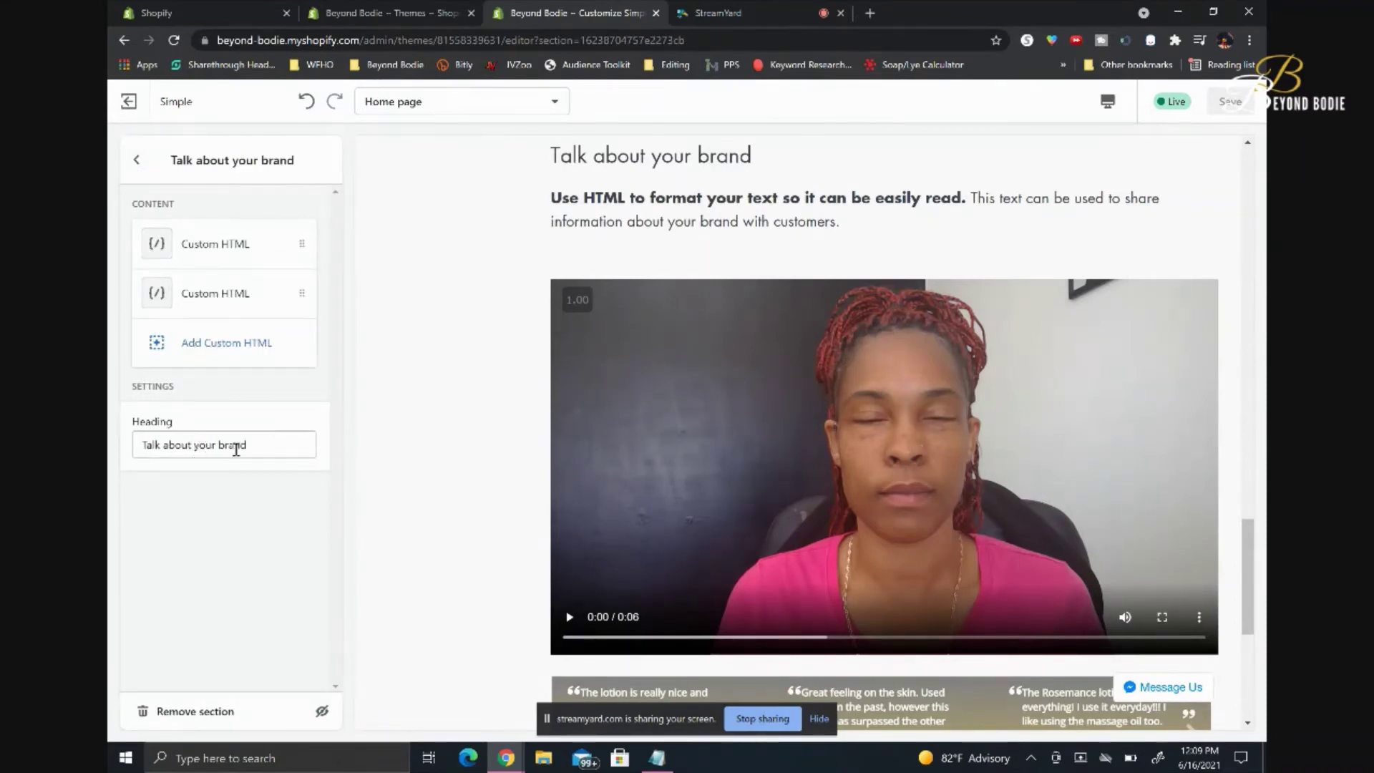
double_click(140, 424)
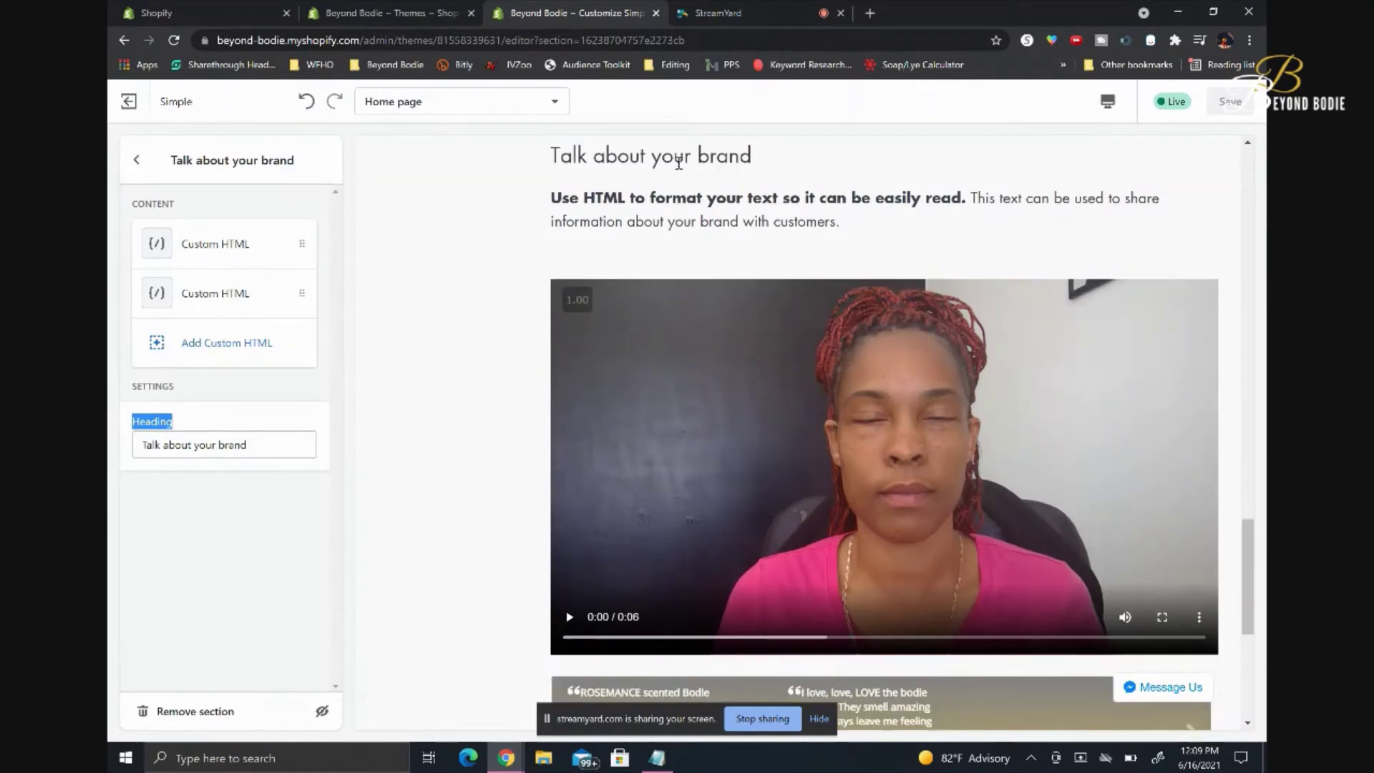
drag(553, 155, 756, 184)
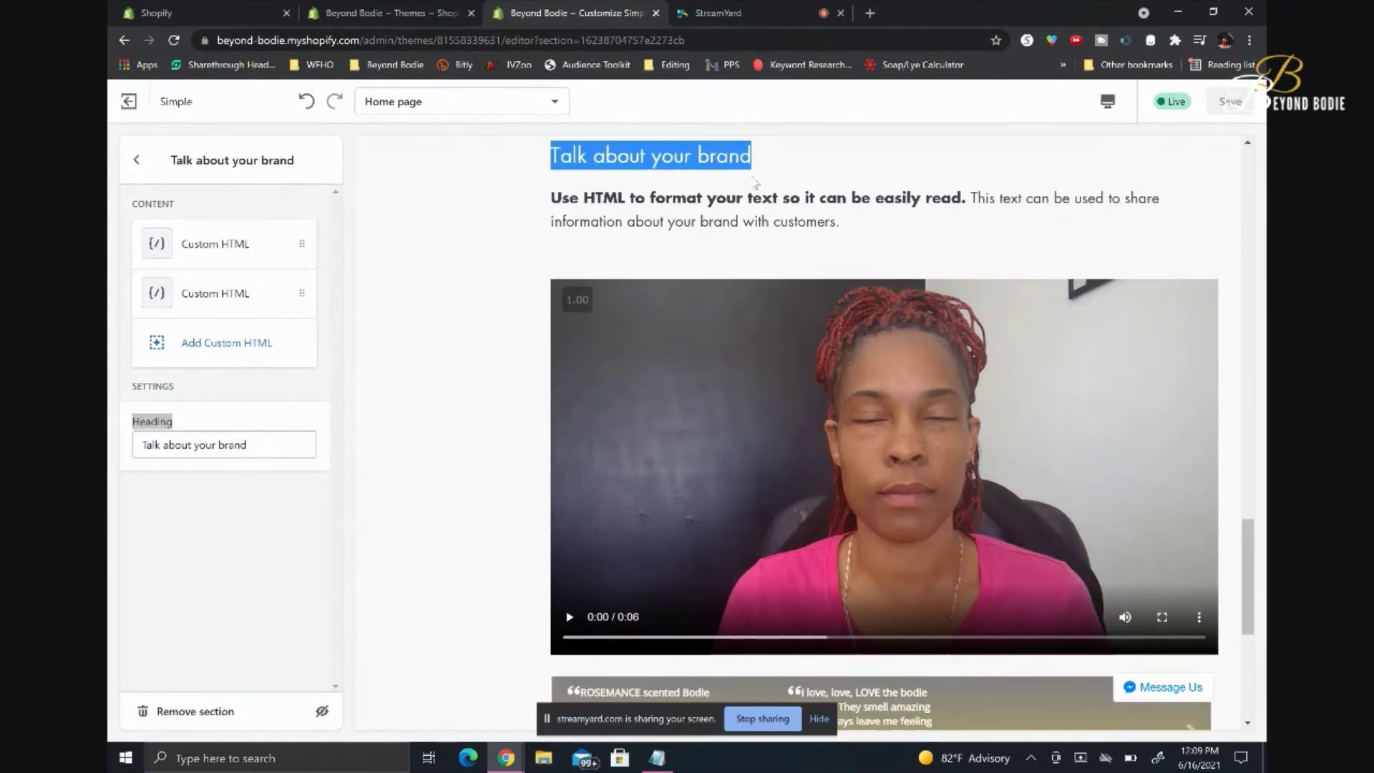
double_click(207, 445)
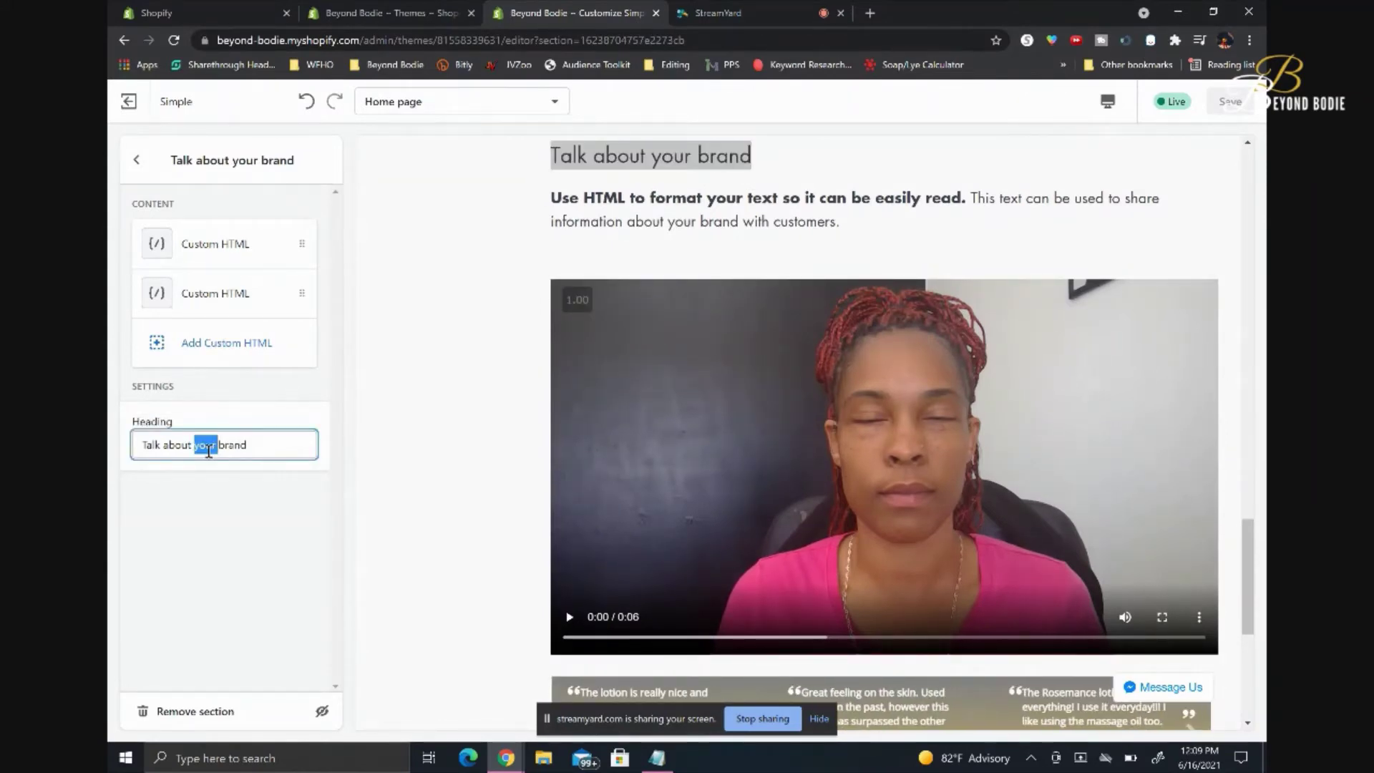
triple_click(208, 446)
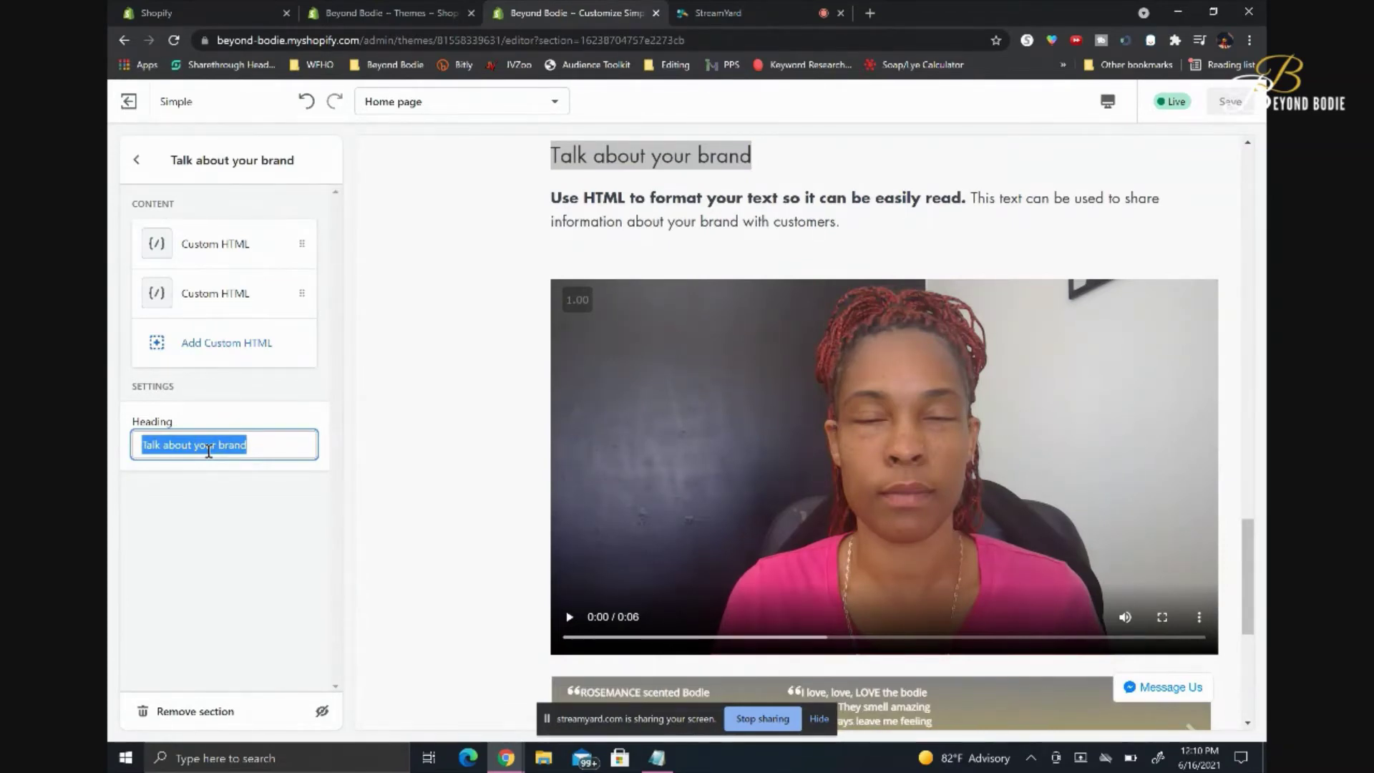
key(BackSpace)
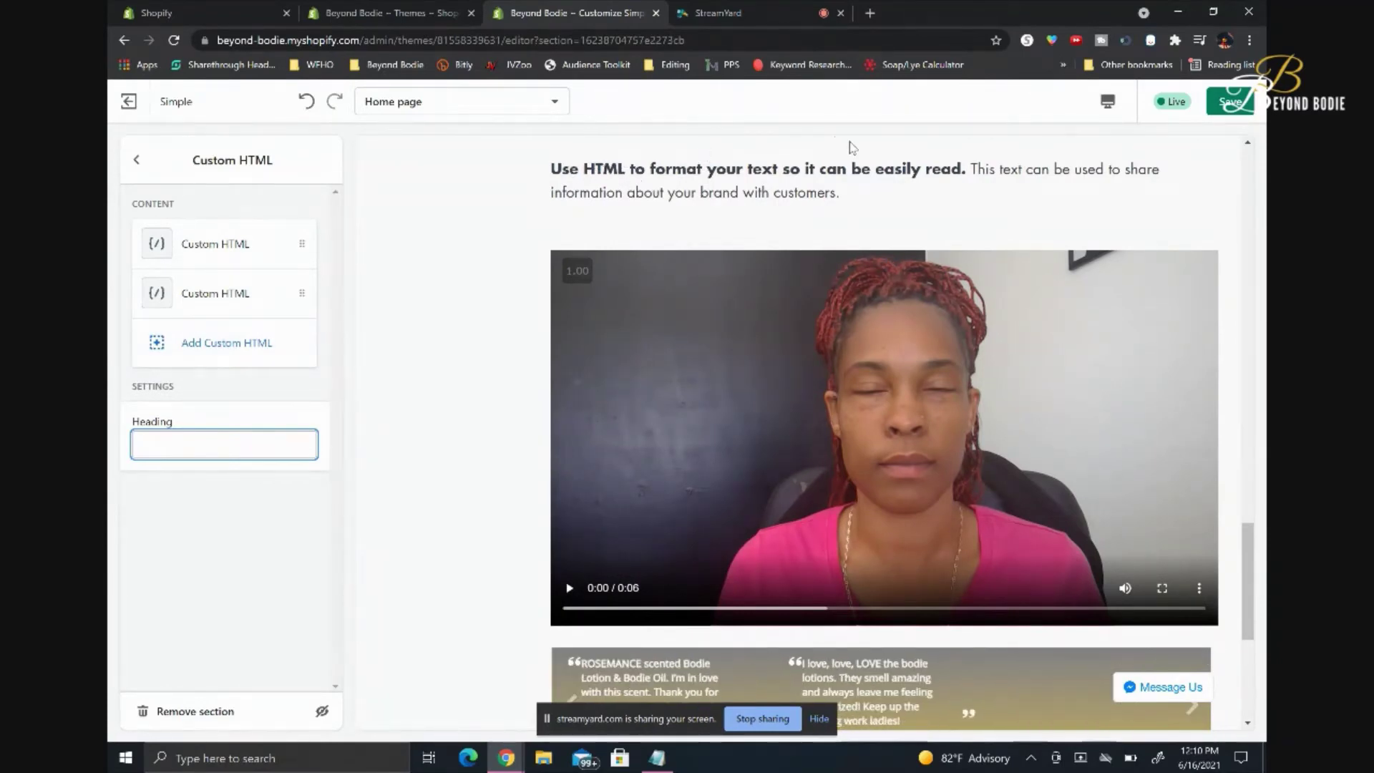
Save, then remove the Custom HTML block holding the 'Use HTML to format your text' sample copy
click(1225, 104)
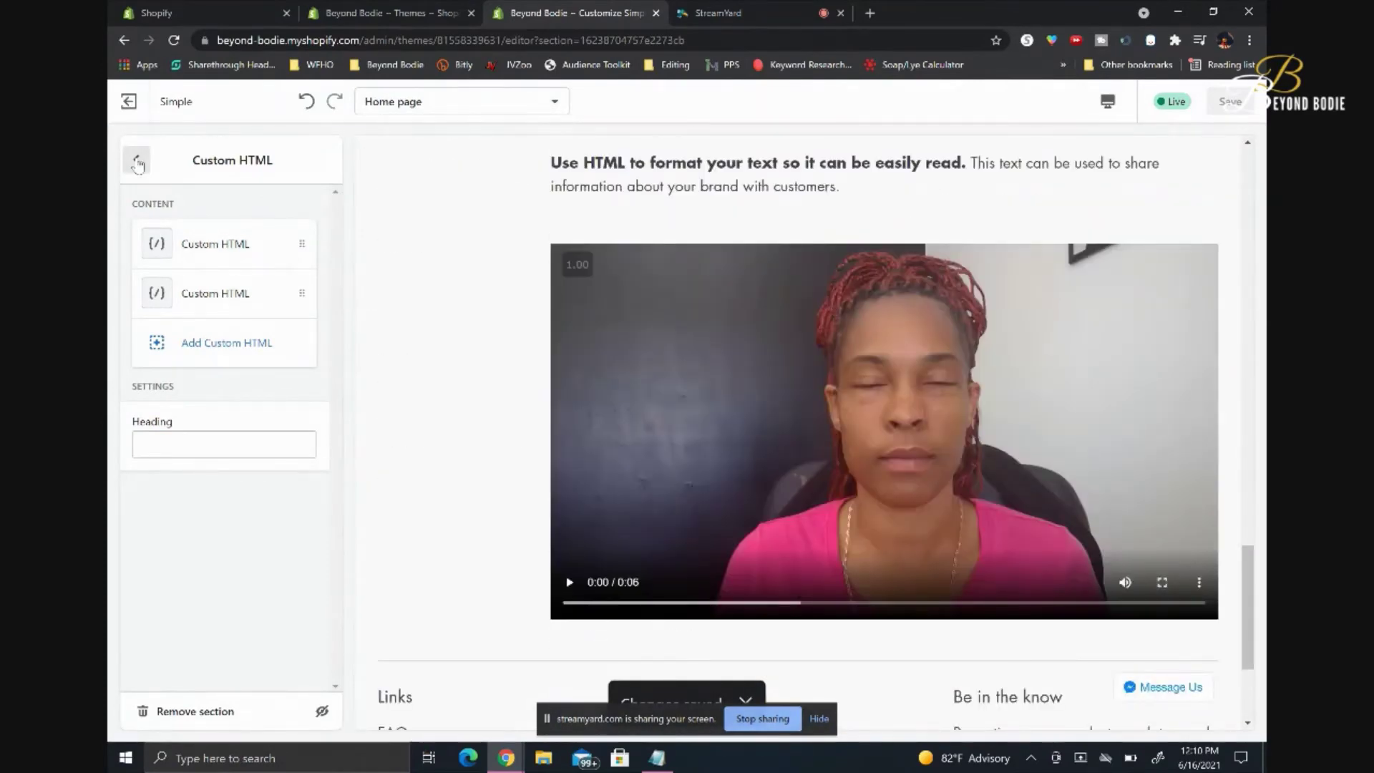
click(137, 161)
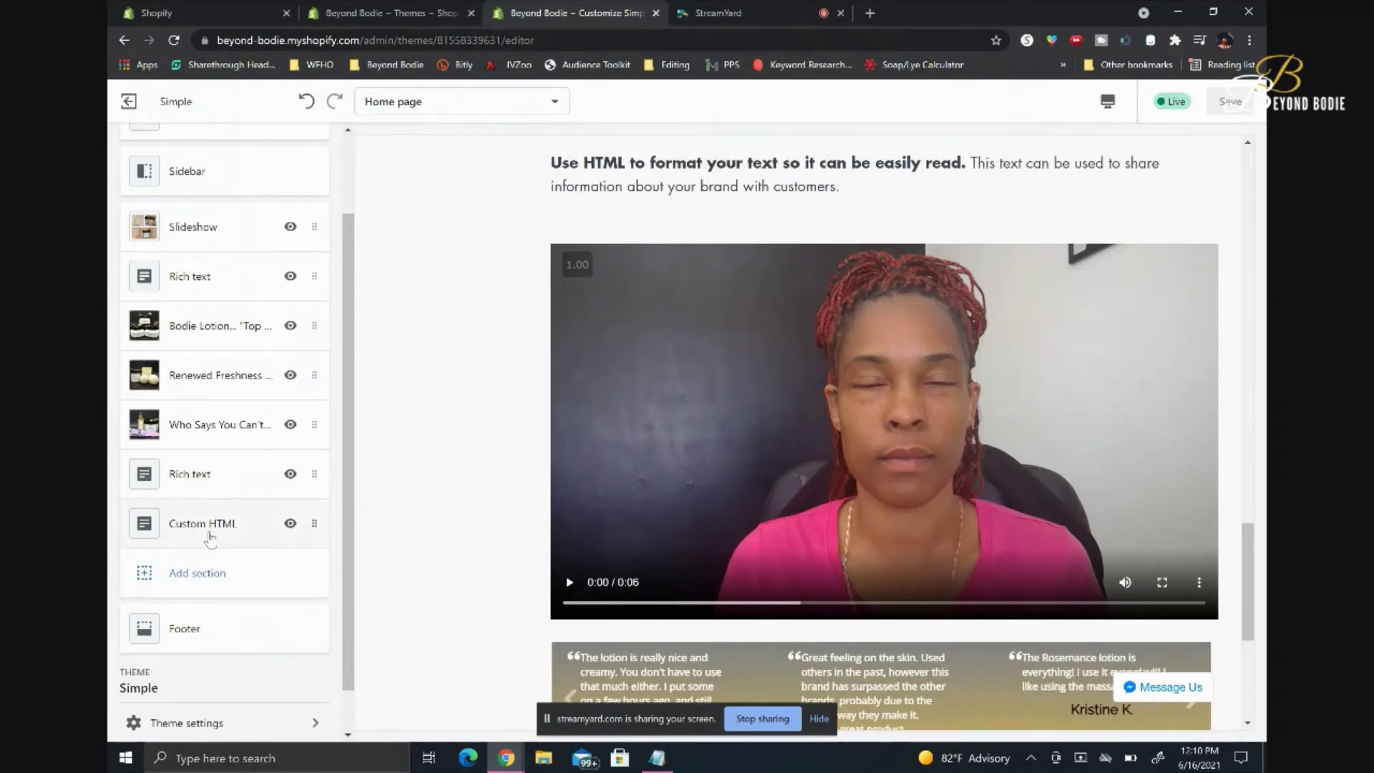
click(198, 483)
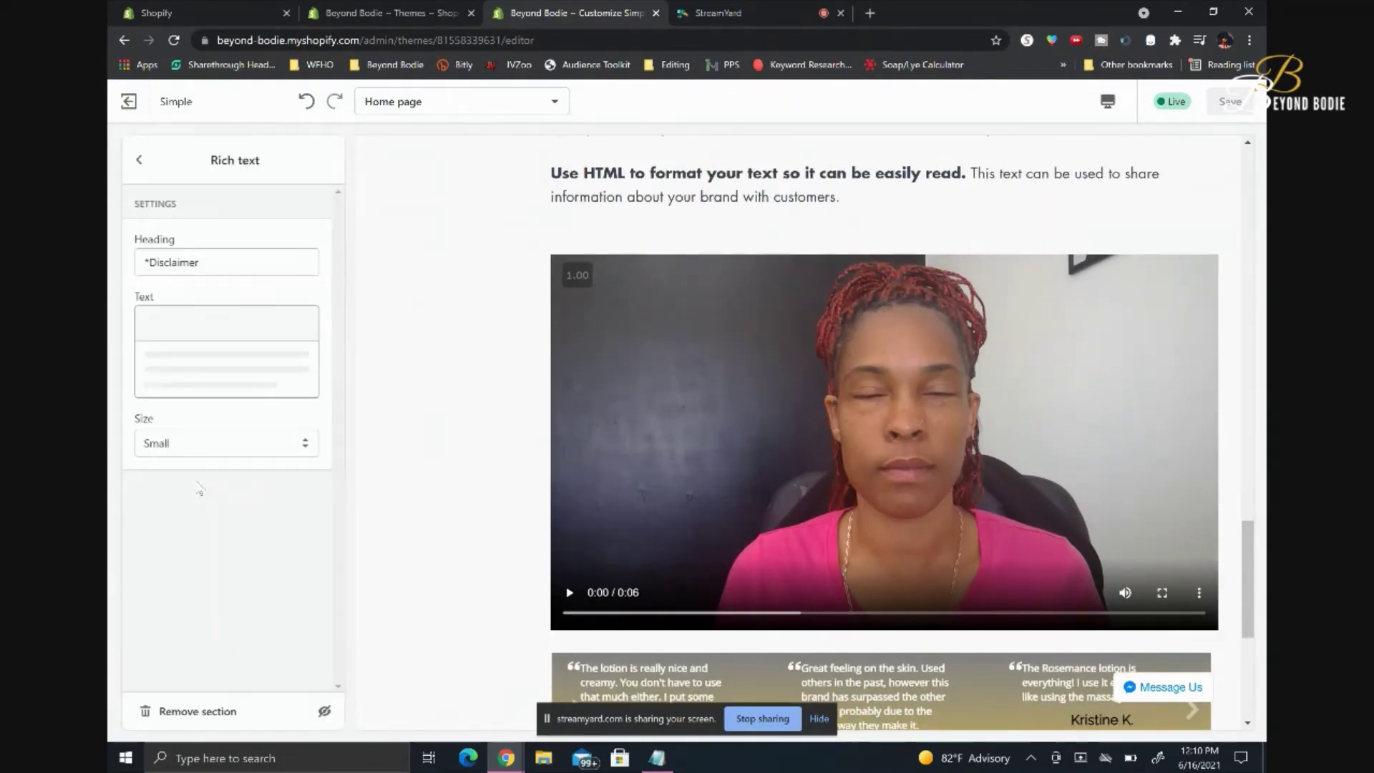
click(131, 160)
click(191, 530)
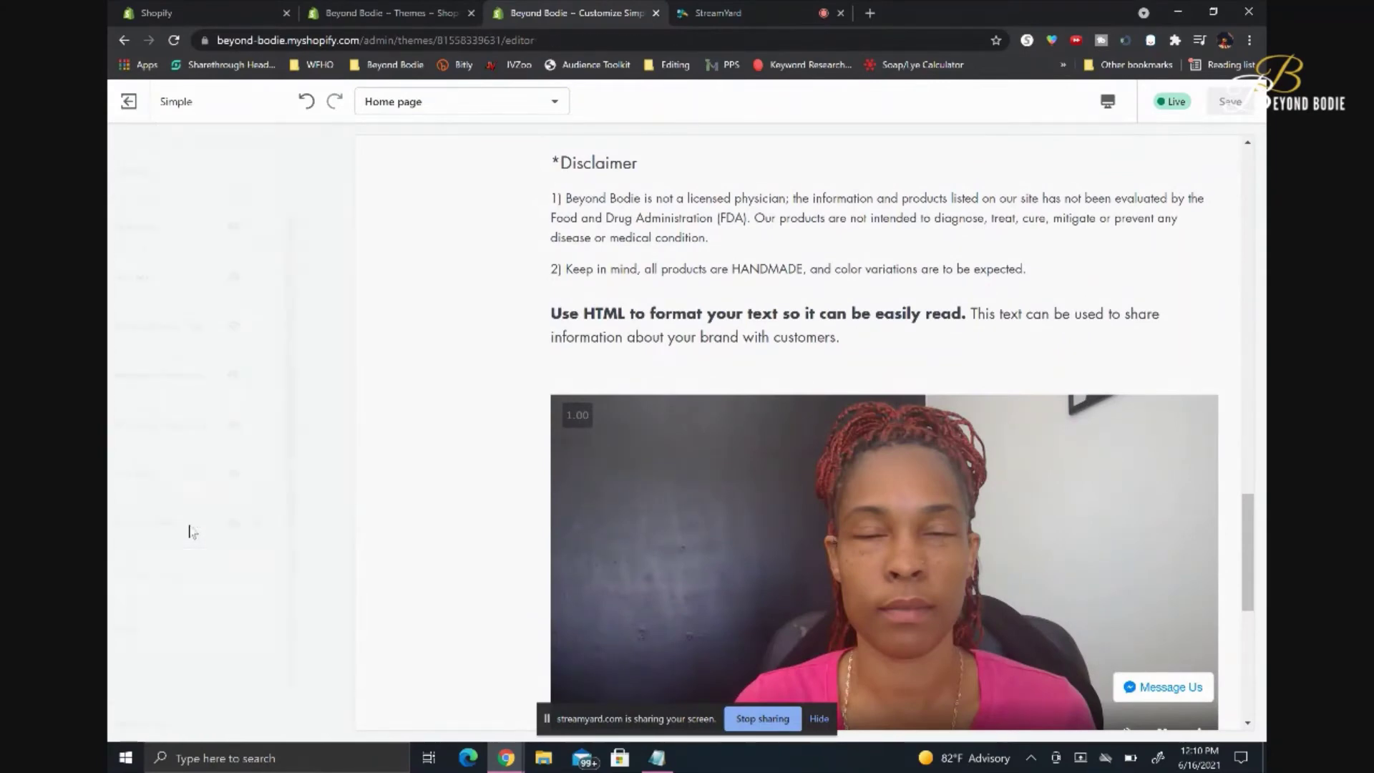
click(208, 247)
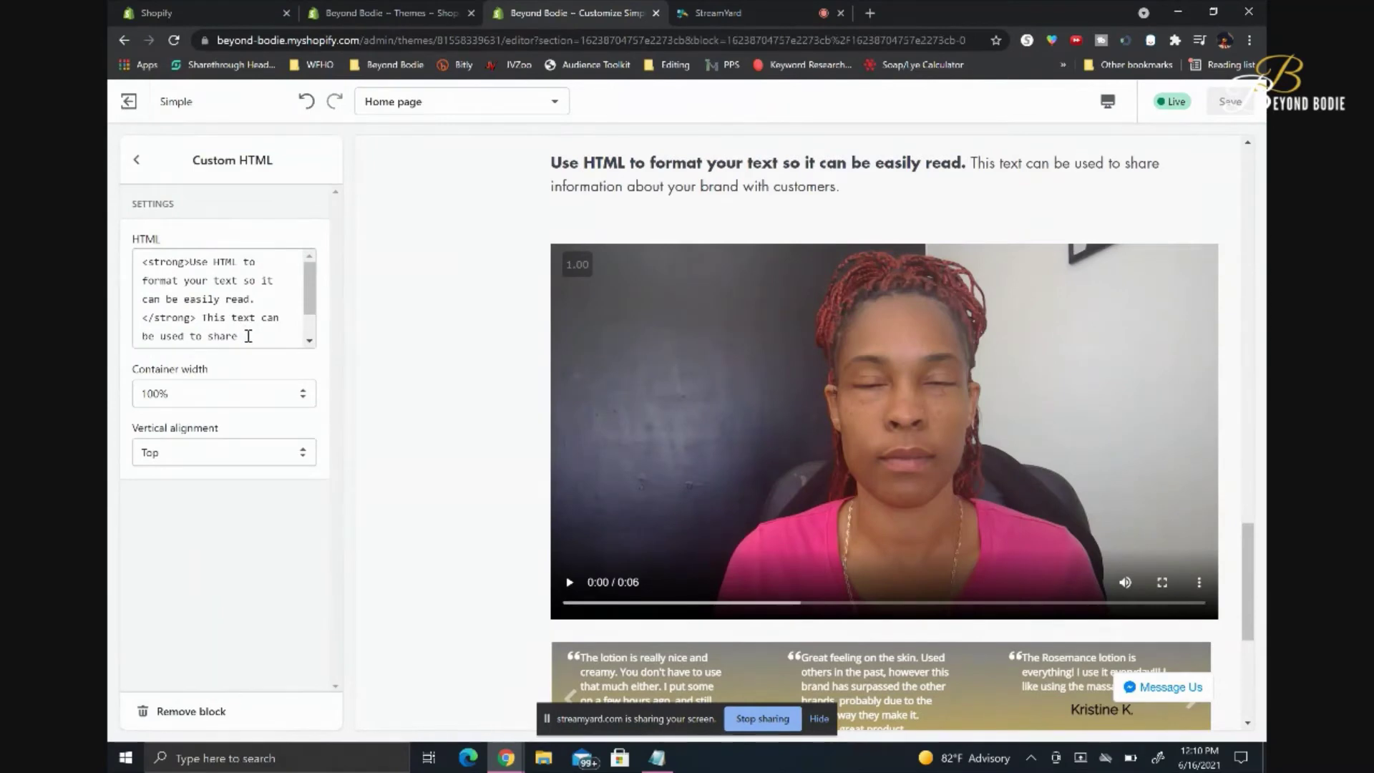
click(247, 337)
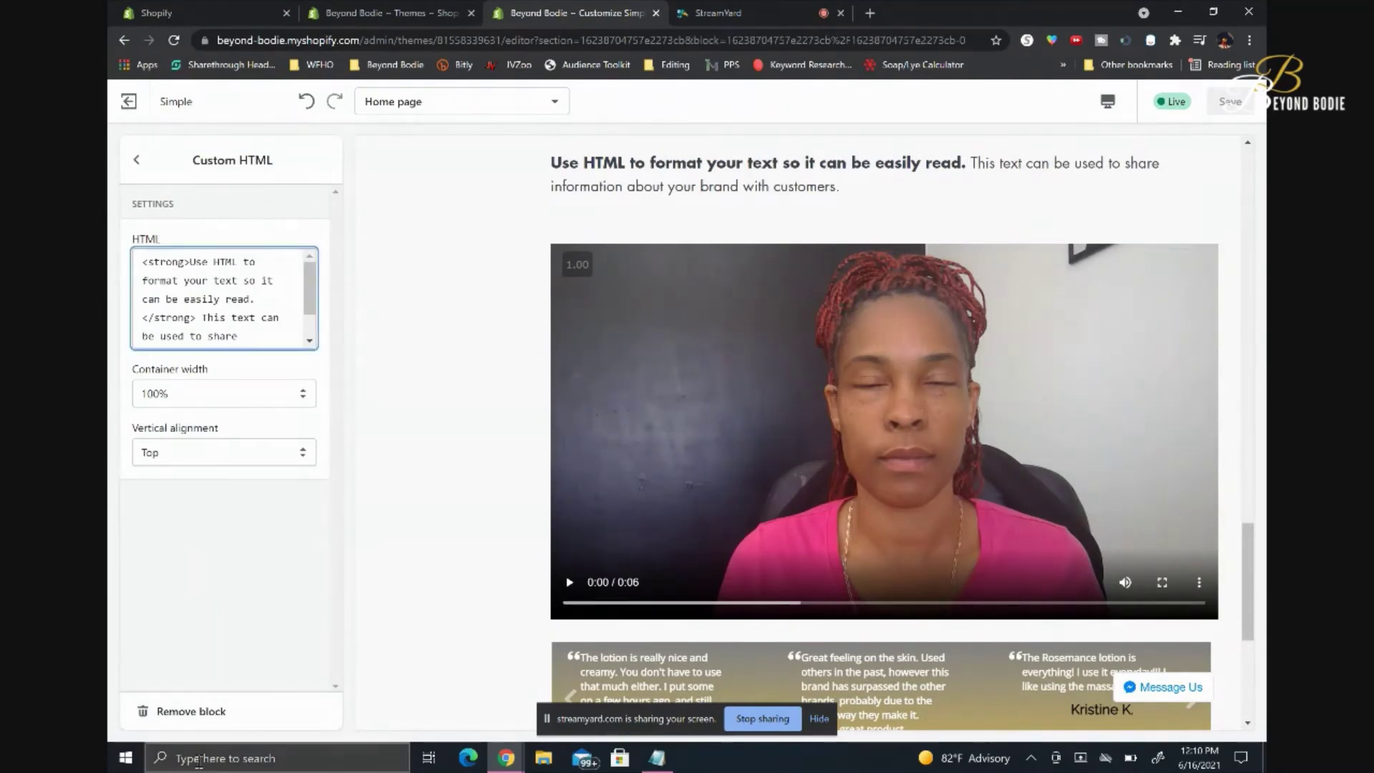
click(180, 717)
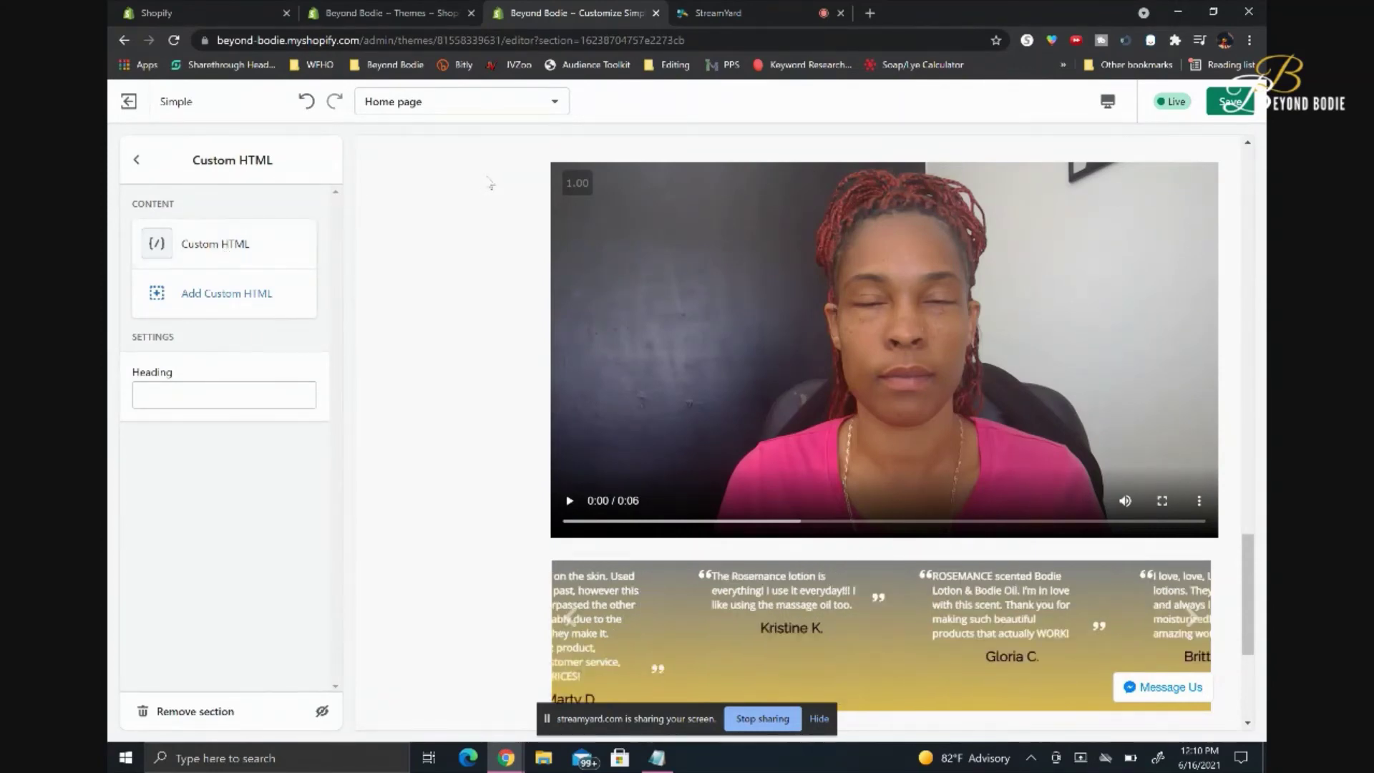
Drag the Custom HTML video section in the section list to sit just below Bodie Lotion
scroll(491, 184, up, 4)
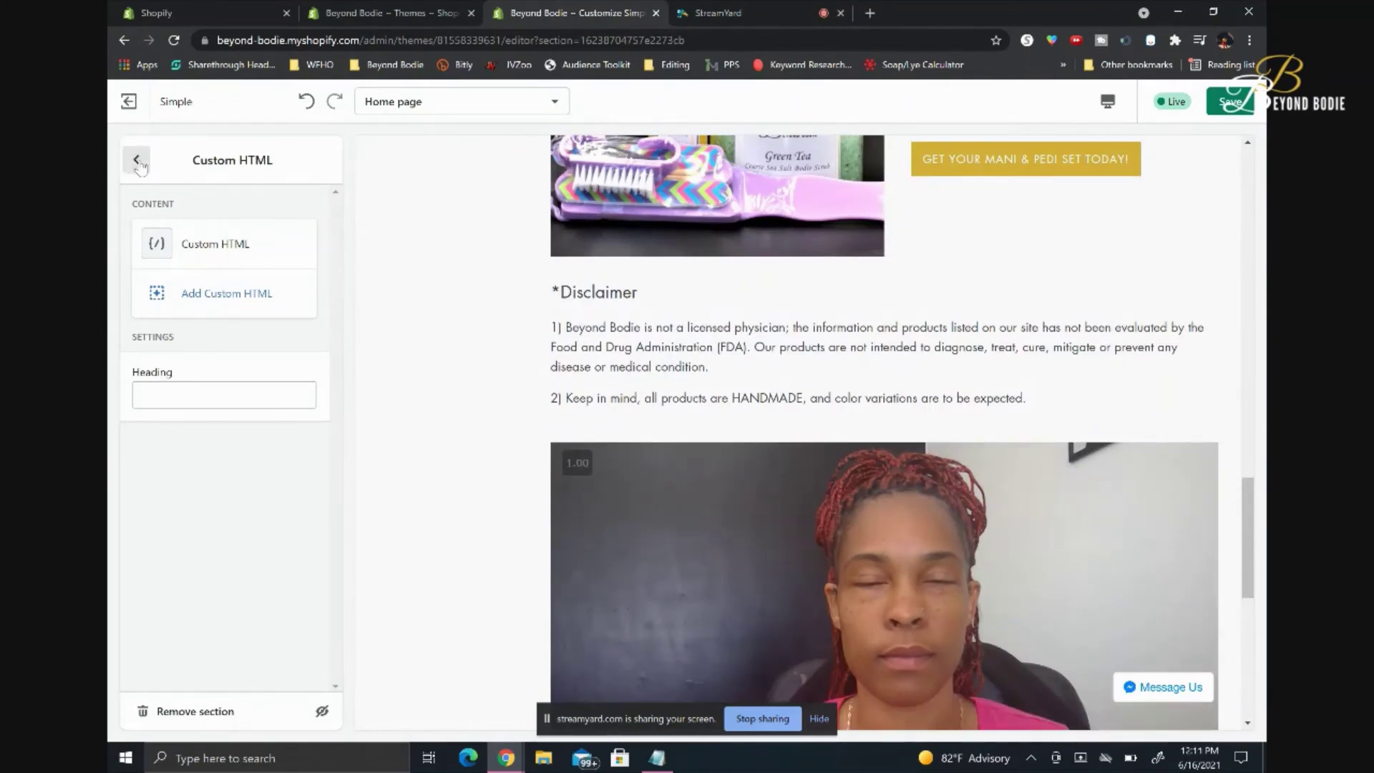
scroll(603, 463, down, 6)
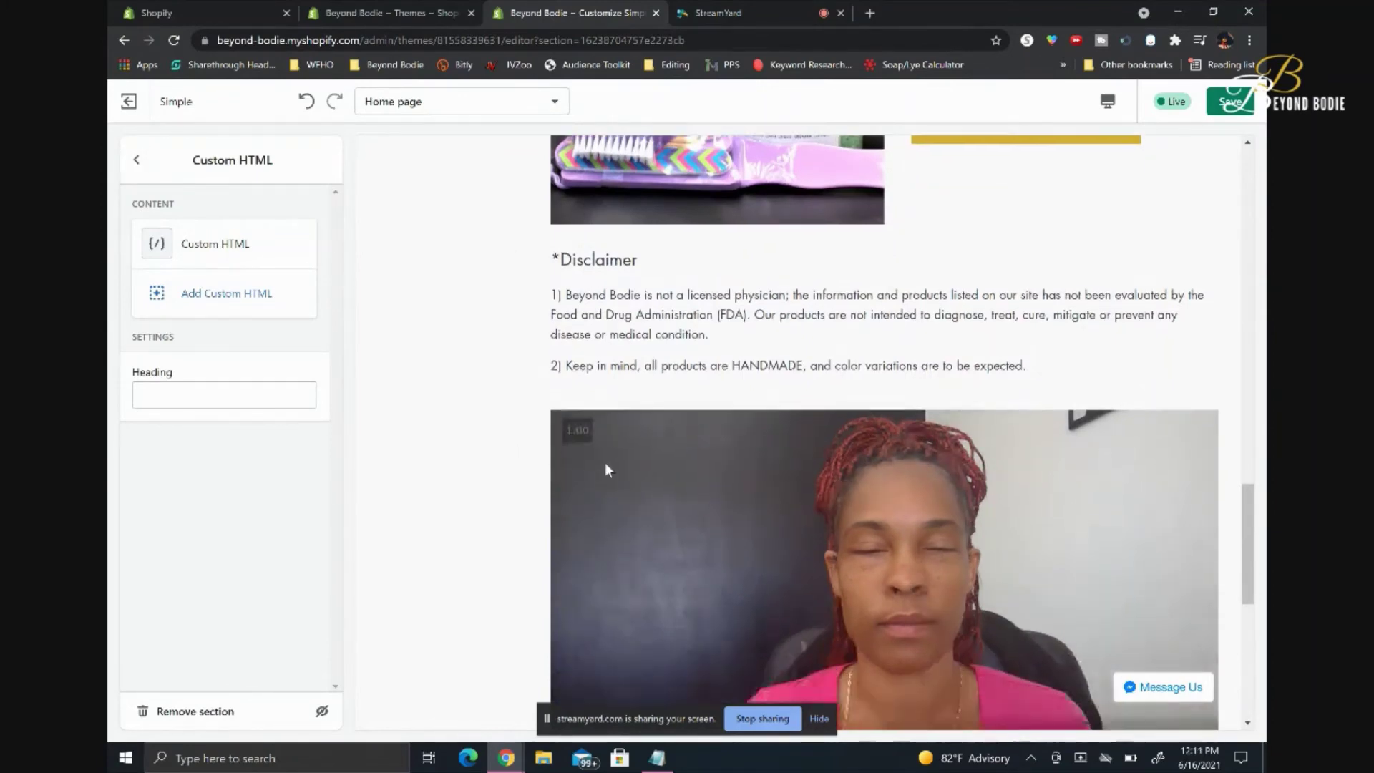
click(137, 162)
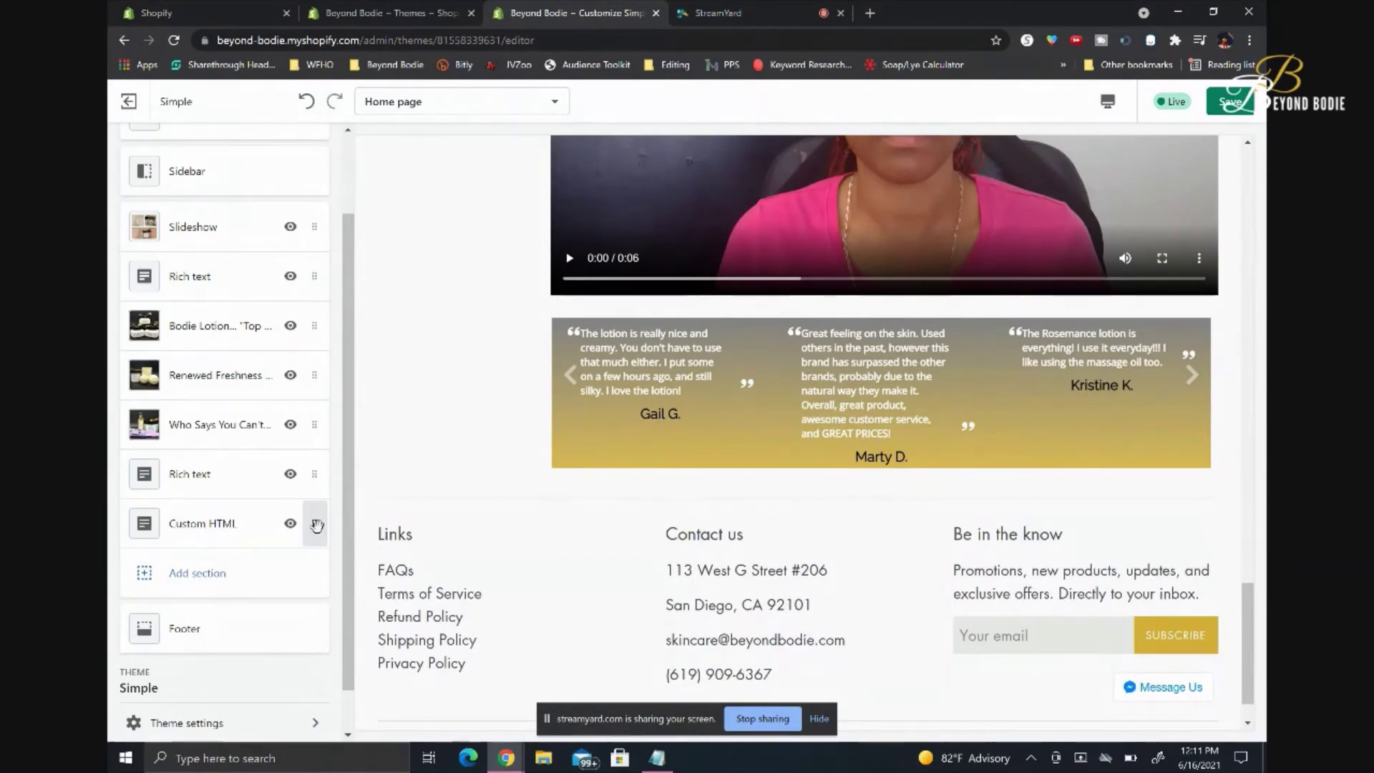
drag(312, 521, 306, 273)
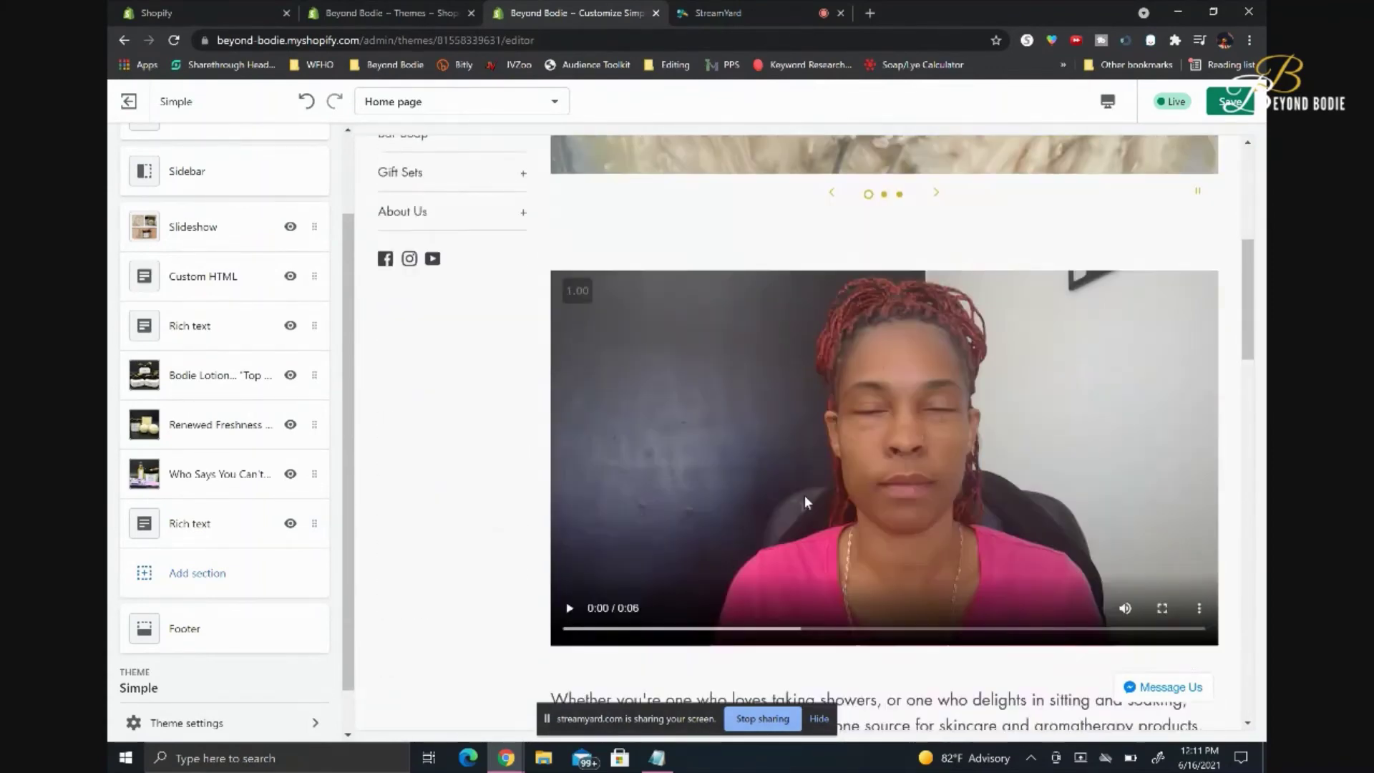
scroll(806, 500, down, 7)
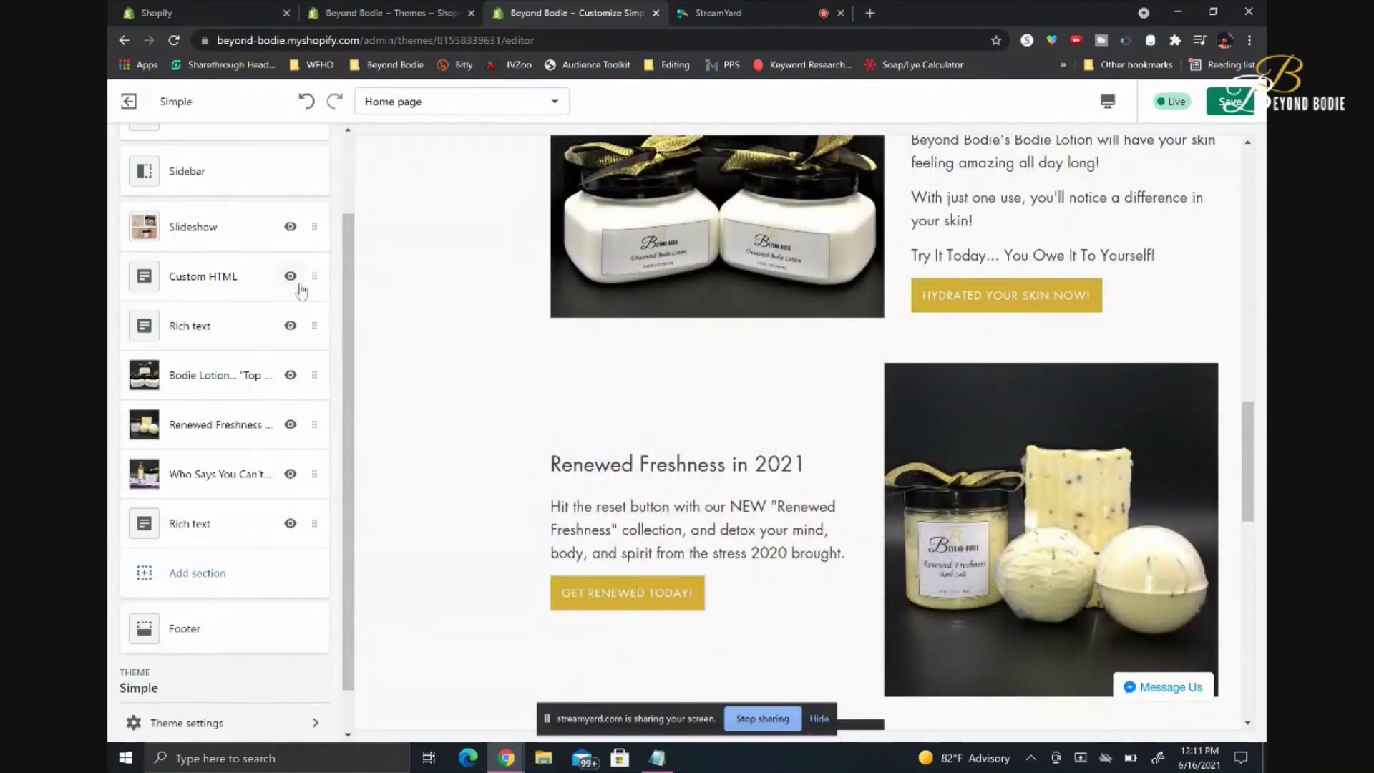
drag(307, 312, 306, 383)
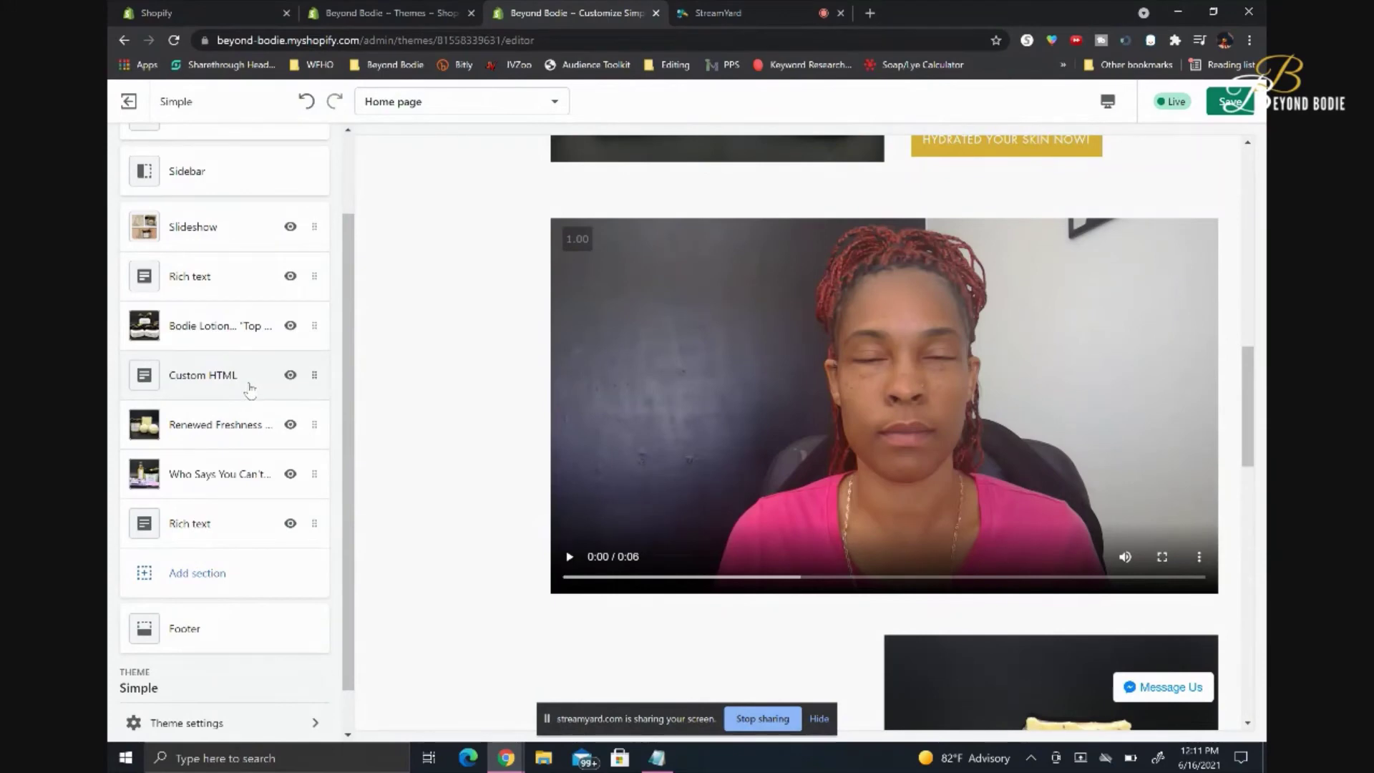
click(290, 375)
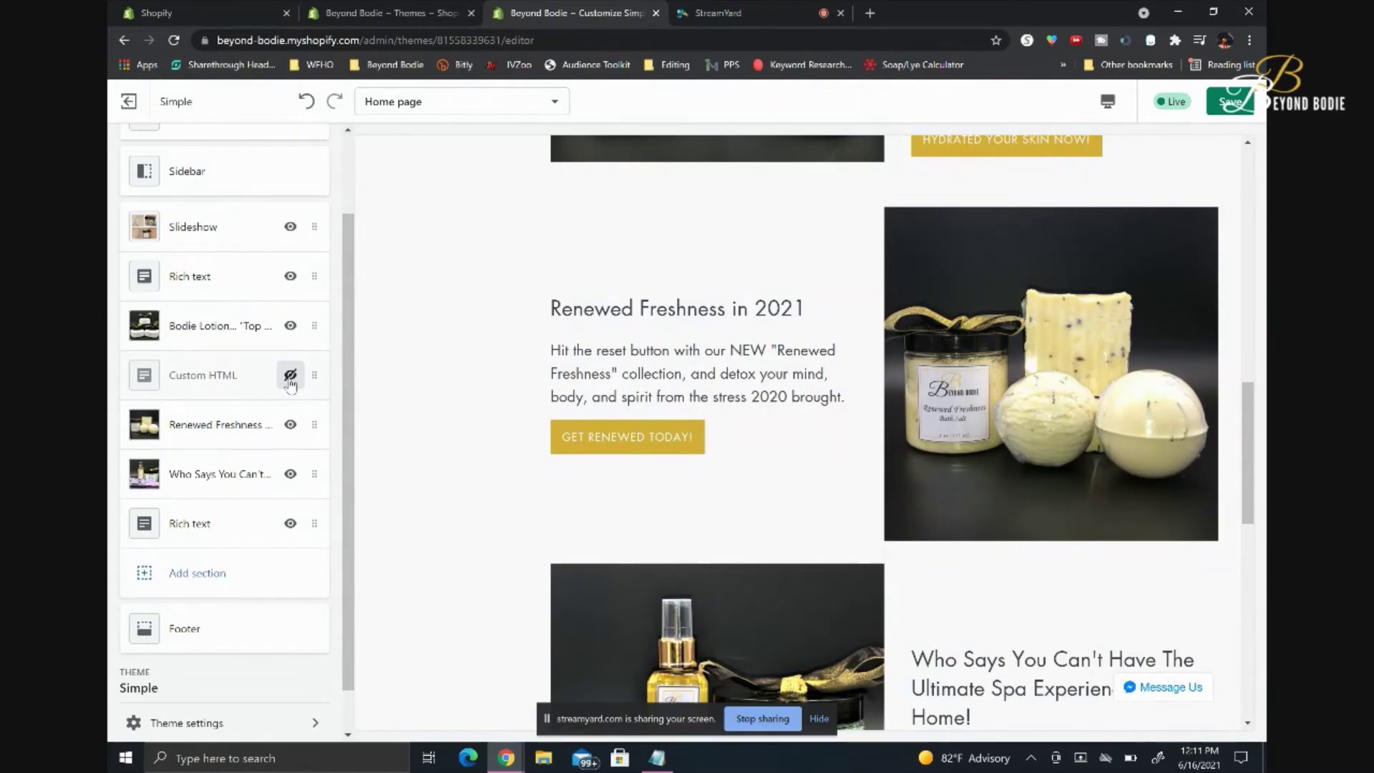
scroll(558, 264, up, 10)
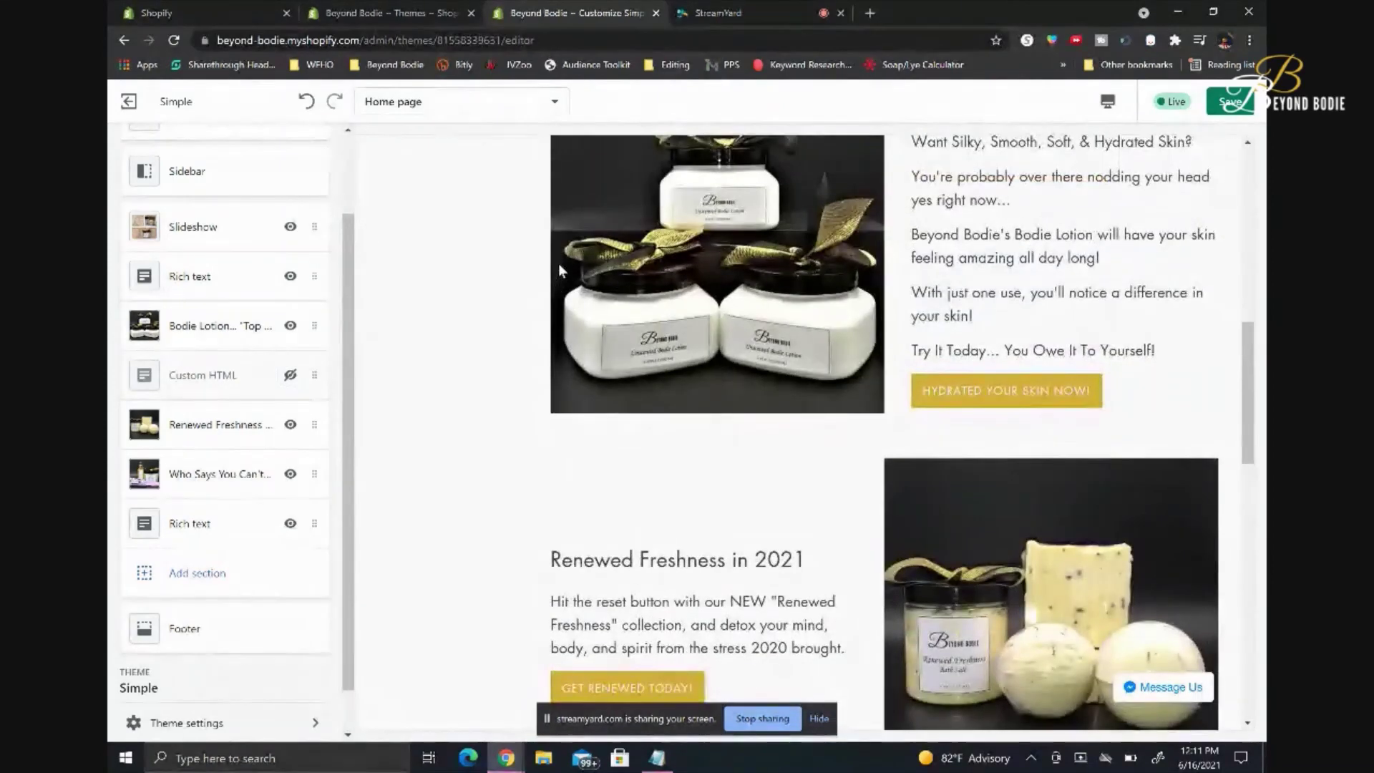
scroll(558, 264, up, 4)
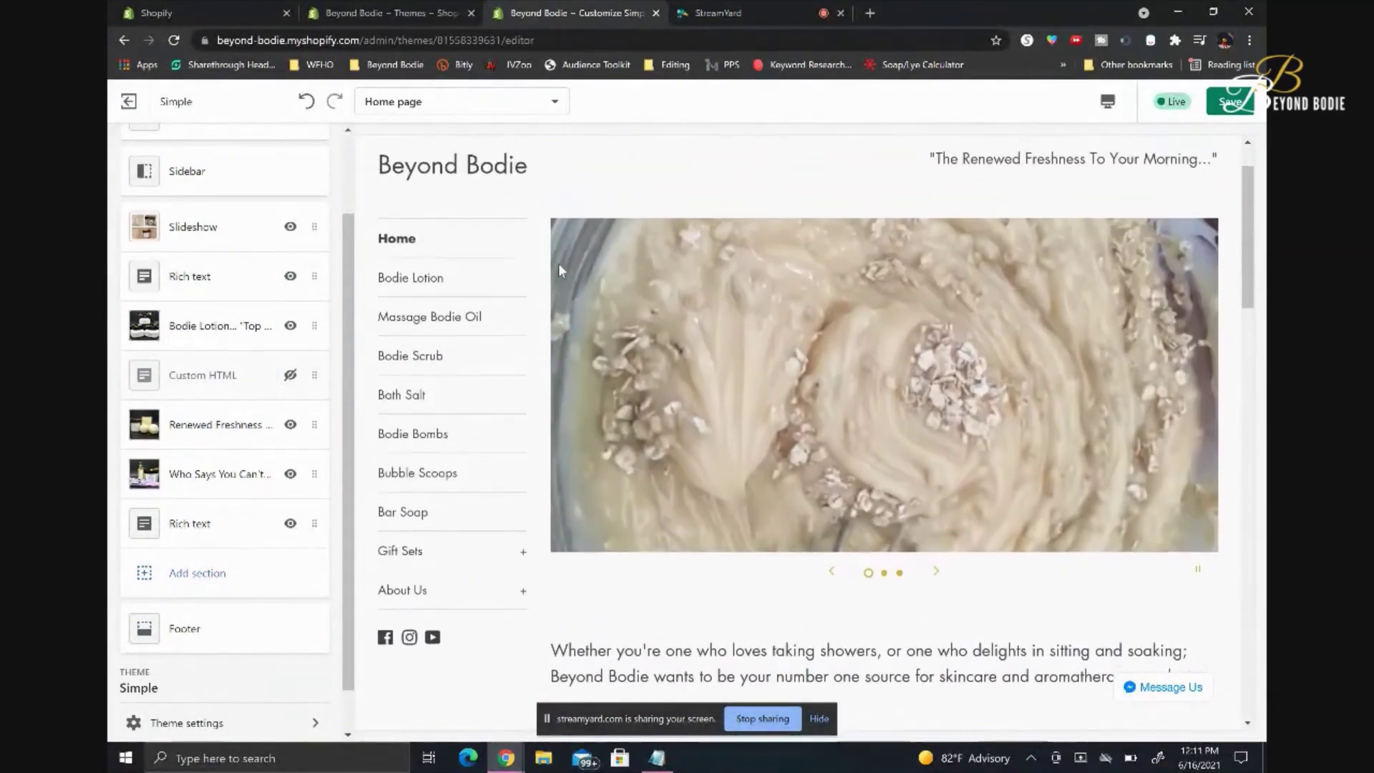
scroll(559, 269, up, 1)
scroll(560, 269, down, 8)
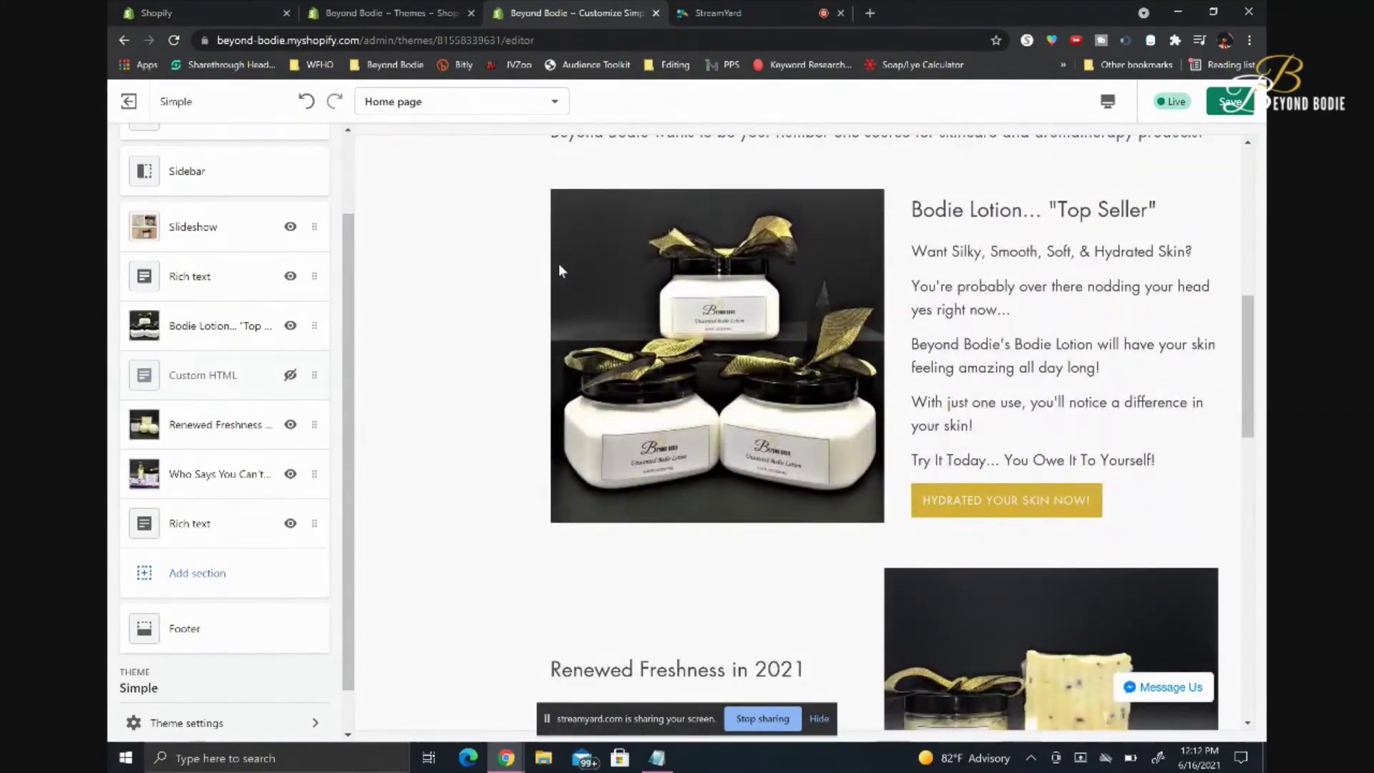
click(290, 376)
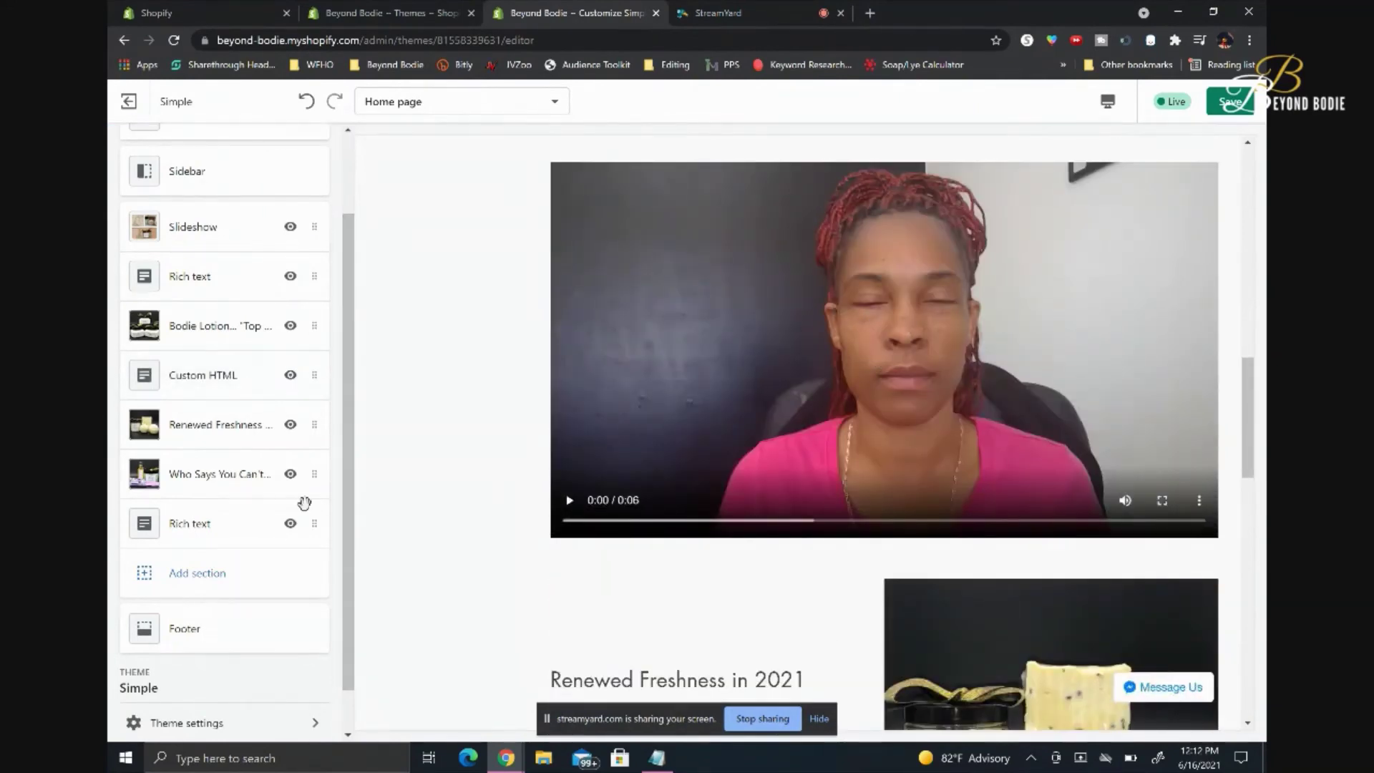
Remove the Custom HTML video section so Bodie Lotion leads into Renewed Freshness, then save the theme
click(199, 378)
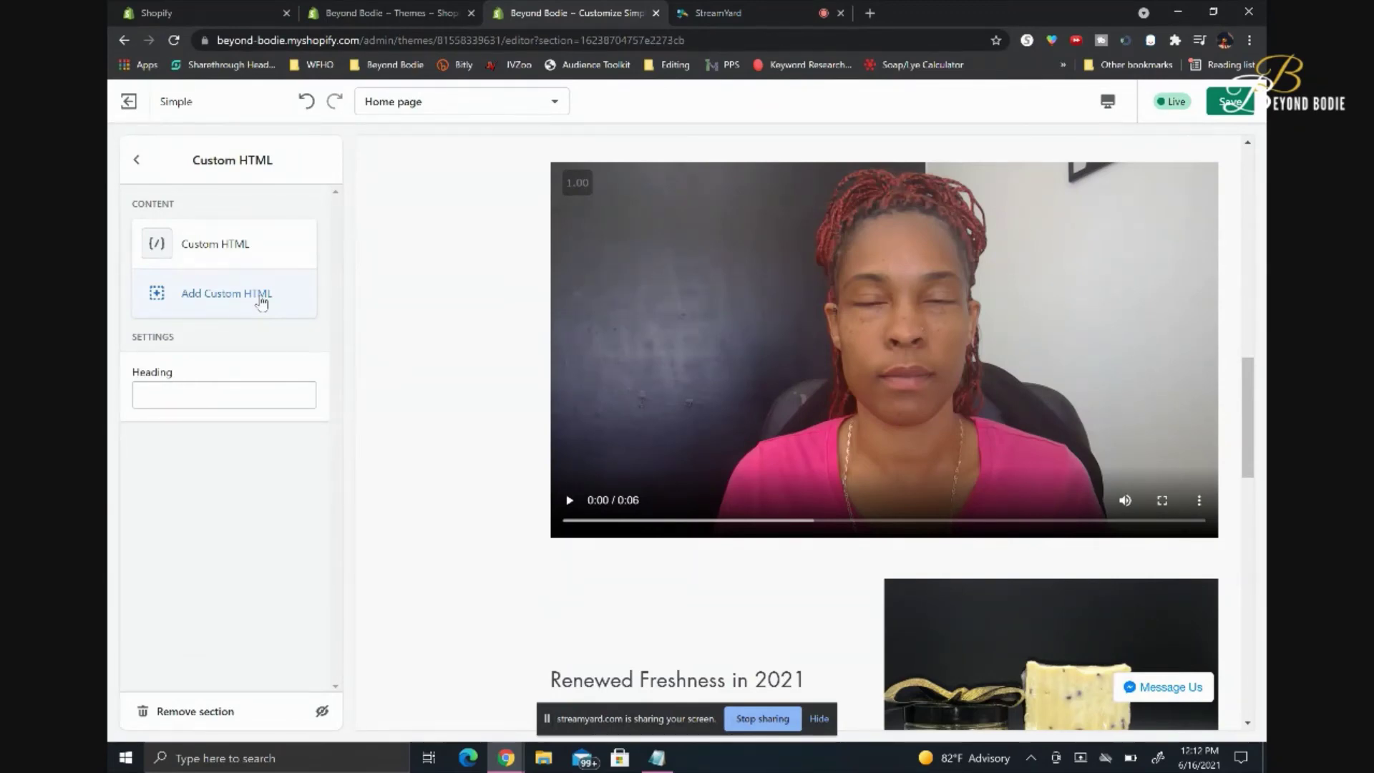
click(185, 711)
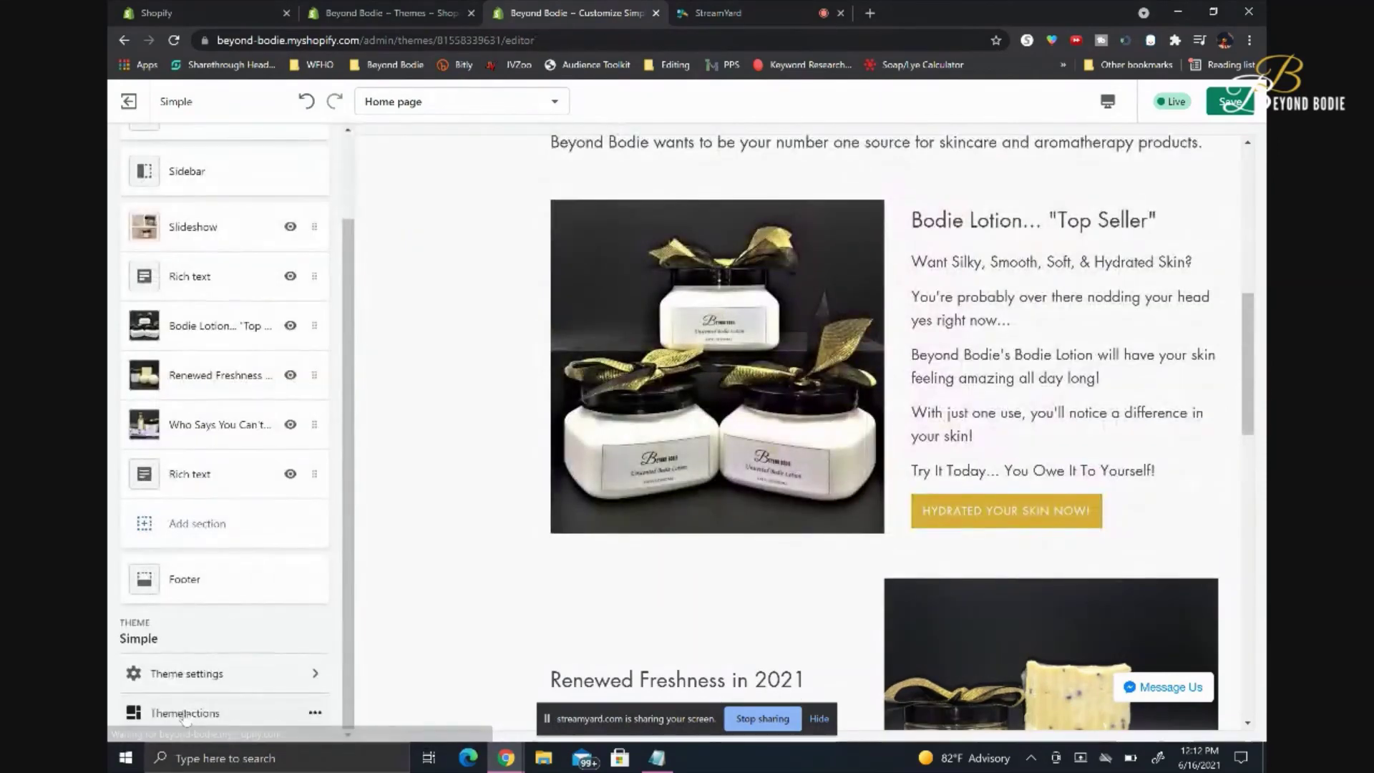
click(1230, 102)
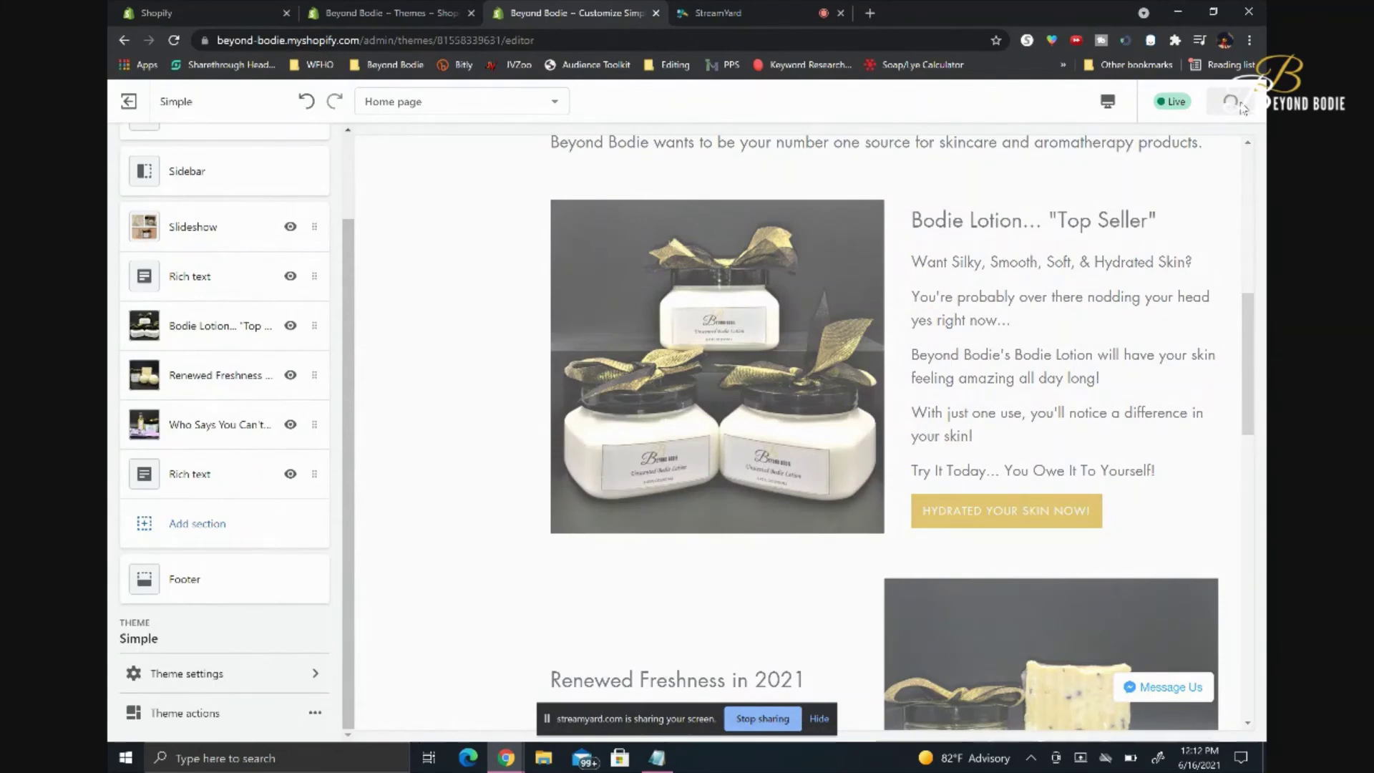